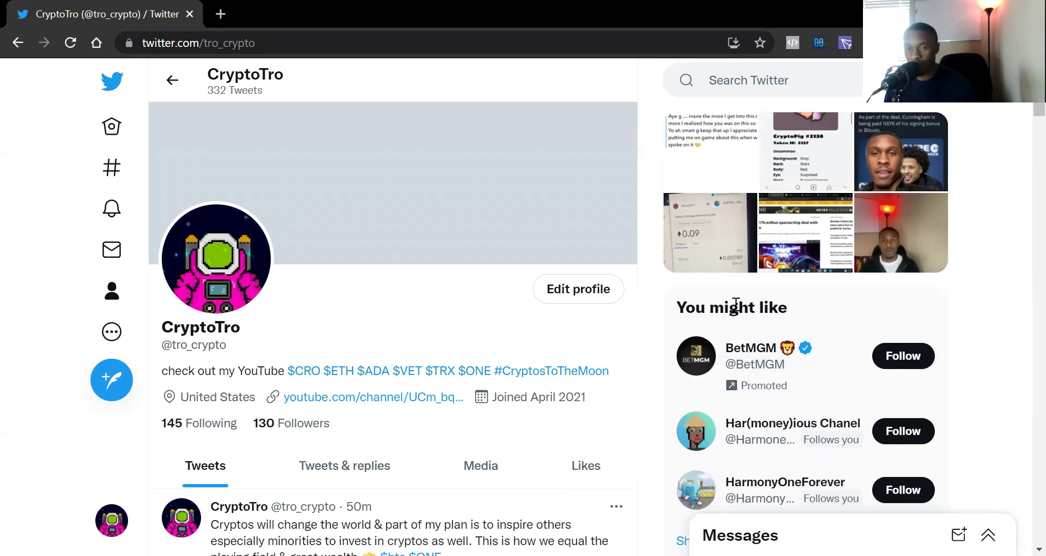
# Open the anyswap.exchange site in a new browser tab, without the suggested bridge path.
pyautogui.click(222, 15)
pyautogui.write('any')
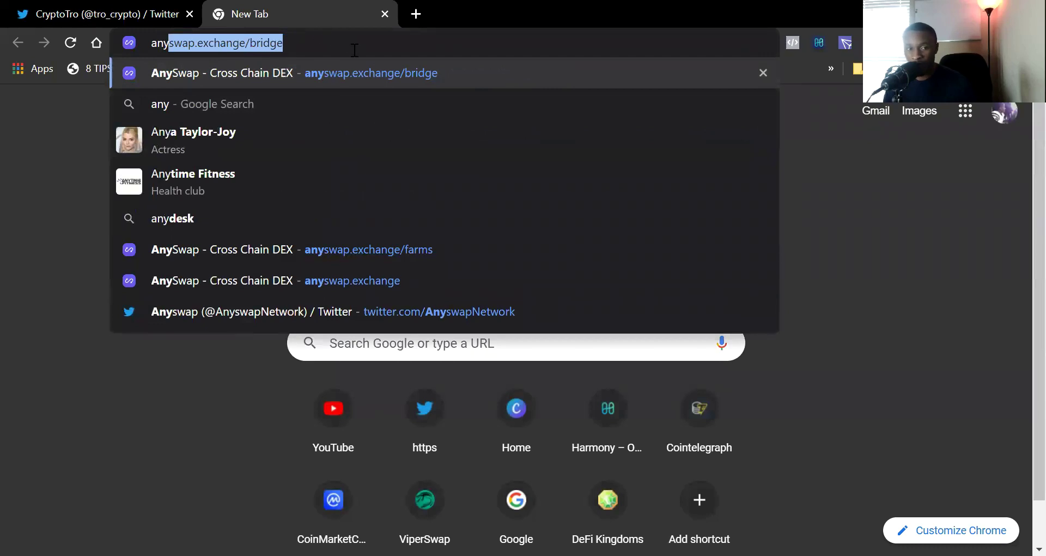
pyautogui.press('Right')
pyautogui.press('BackSpace')
pyautogui.press('BackSpace')
pyautogui.press('BackSpace')
pyautogui.press('BackSpace')
pyautogui.press('BackSpace')
pyautogui.press('BackSpace')
pyautogui.press('BackSpace')
pyautogui.press('Return')
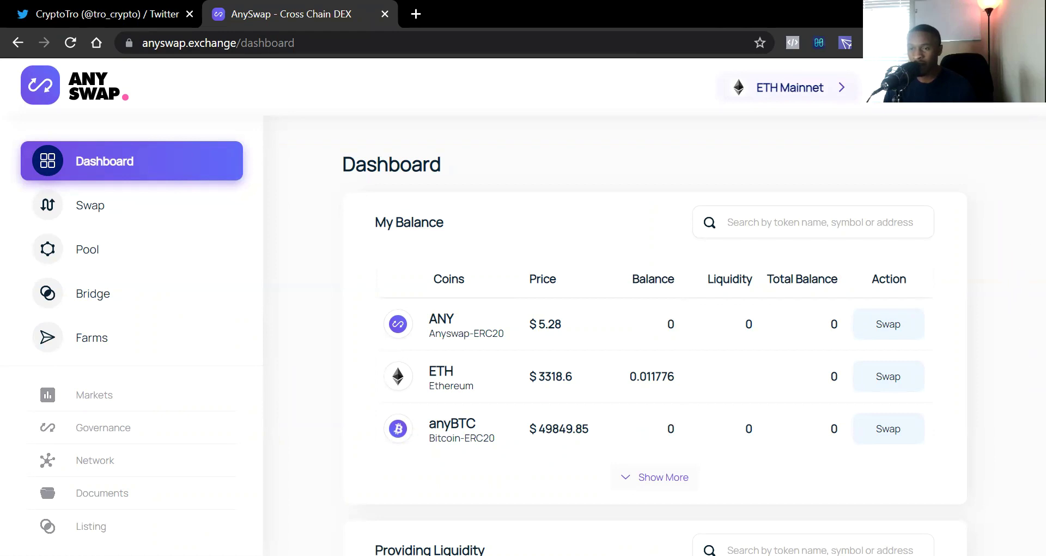
# Check the wallet account connected to AnySwap and its balance in MetaMask, closing both views.
pyautogui.click(926, 87)
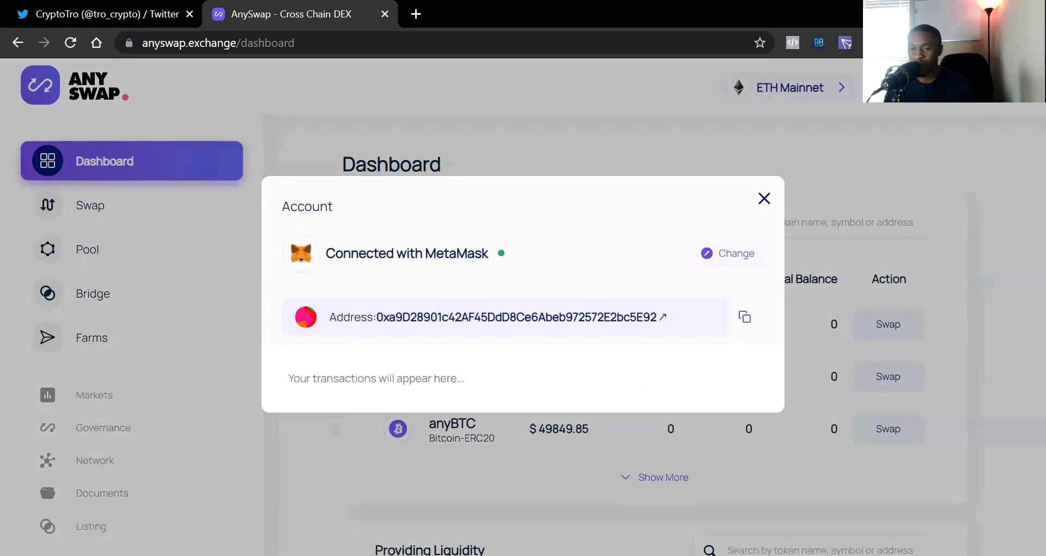
pyautogui.click(764, 199)
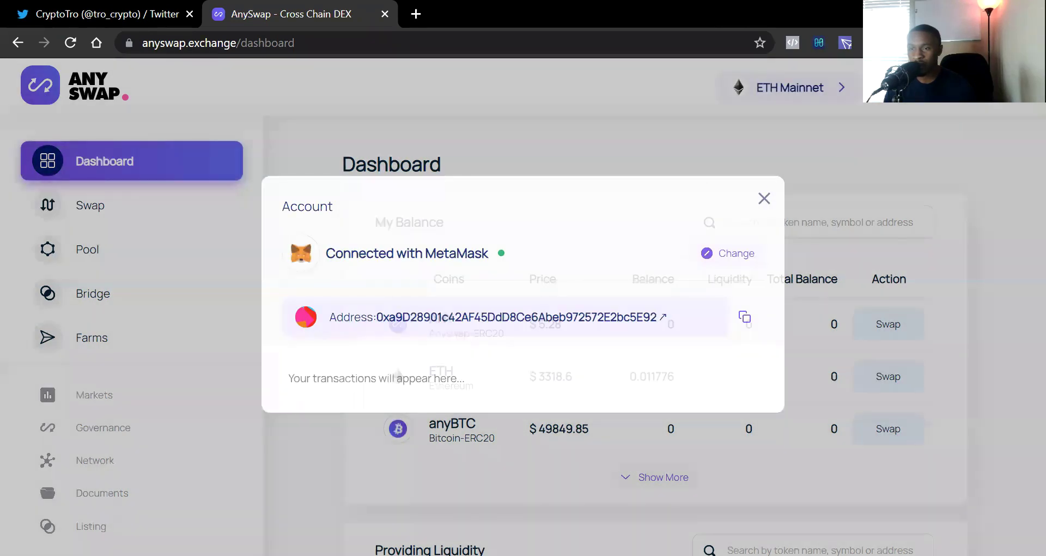
pyautogui.click(872, 43)
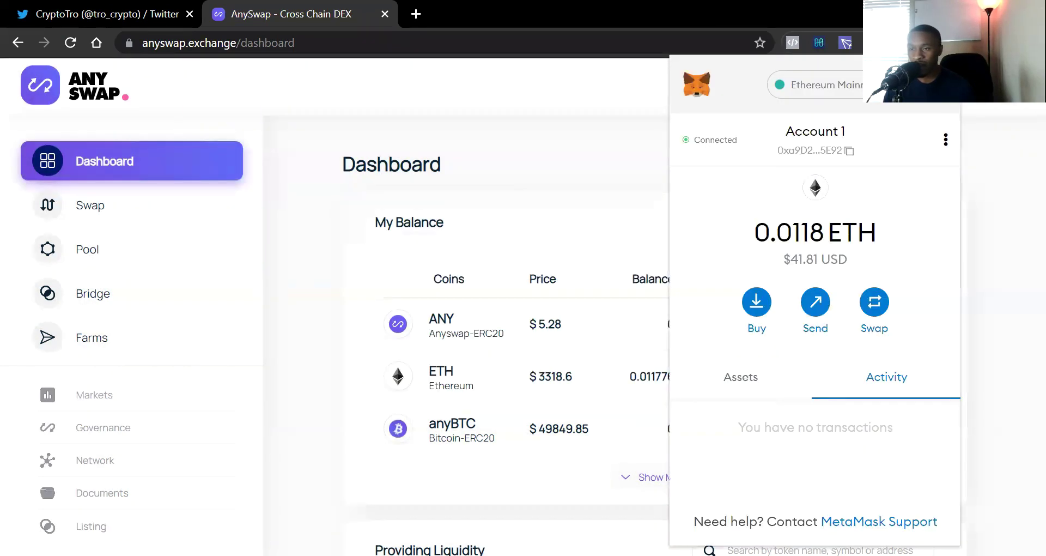
pyautogui.click(1020, 350)
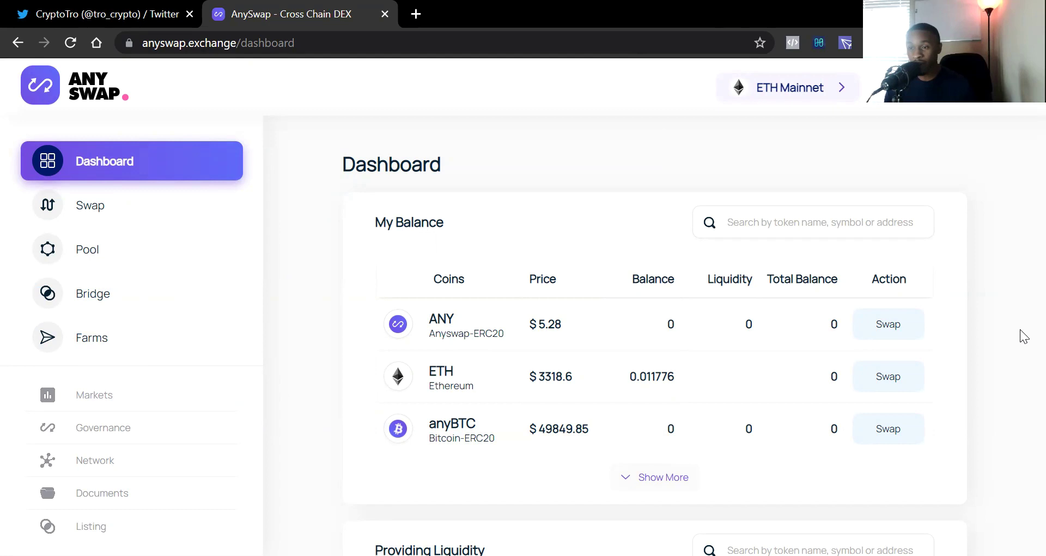
pyautogui.click(121, 15)
pyautogui.press('/')
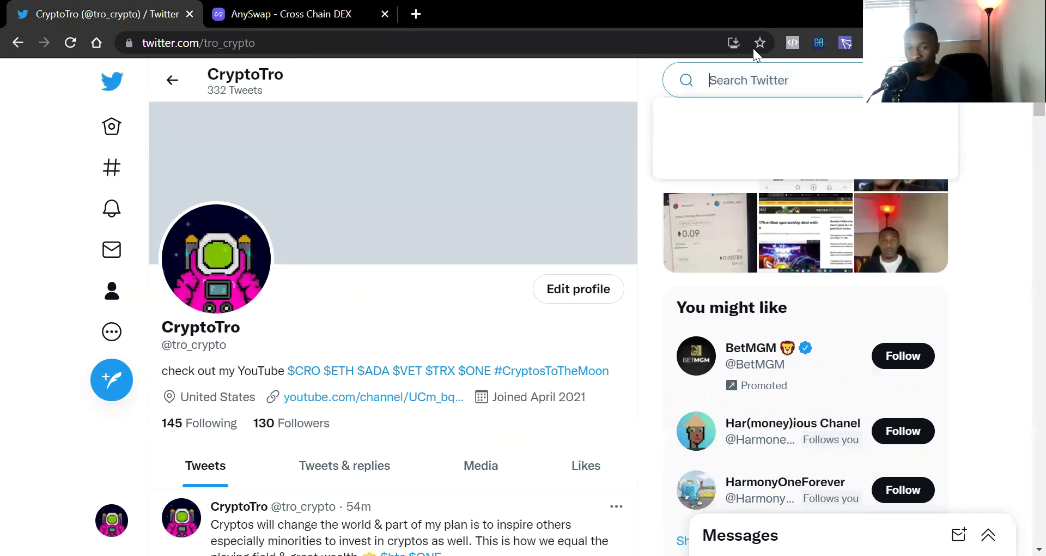
pyautogui.write('any')
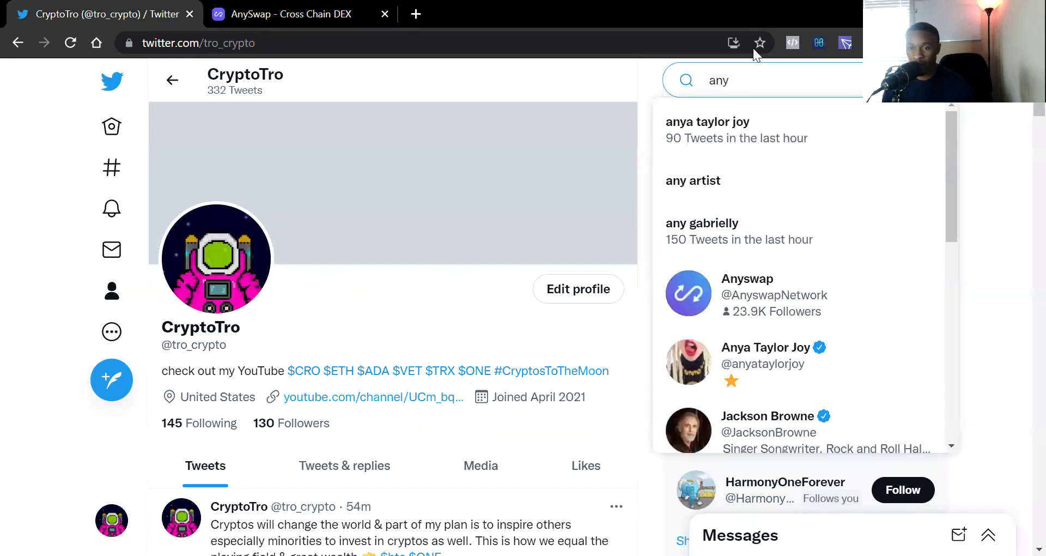
pyautogui.click(799, 292)
# Find the pinned "Anyswap latest Ecosystem" tweet on the profile and enlarge its ecosystem chart.
pyautogui.scroll(-2, 649, 342)
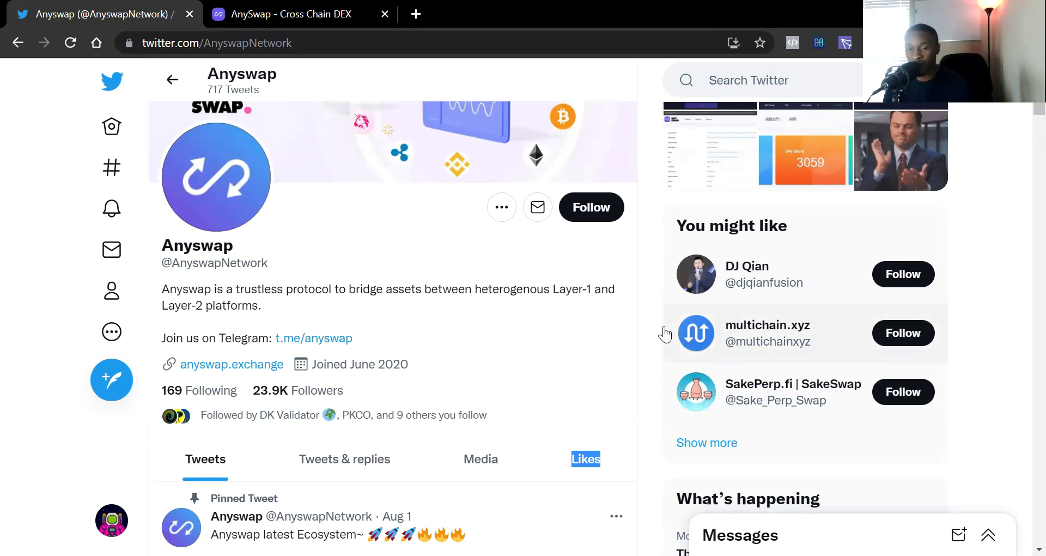
pyautogui.scroll(-3, 662, 327)
pyautogui.scroll(-2, 655, 311)
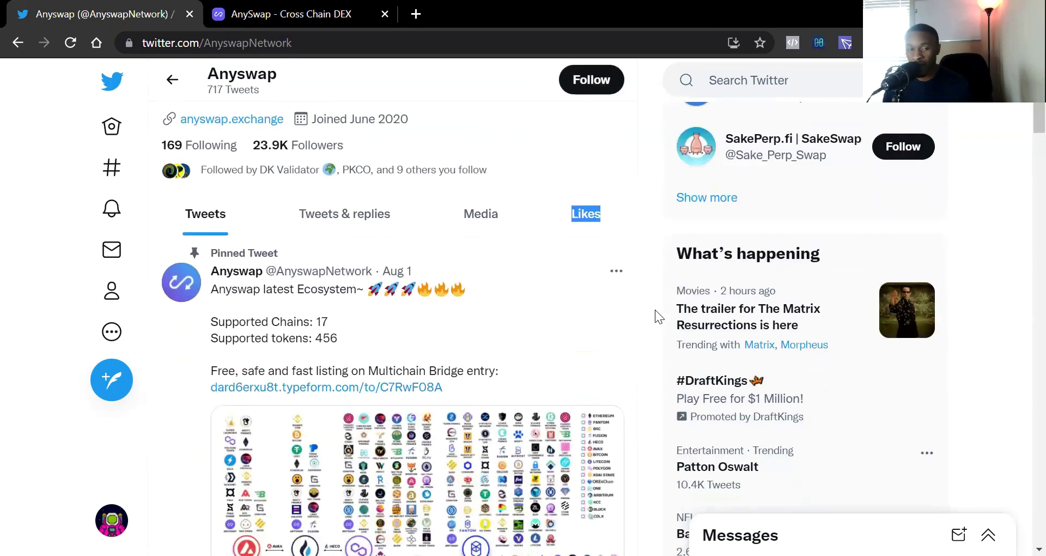
pyautogui.scroll(-1, 655, 310)
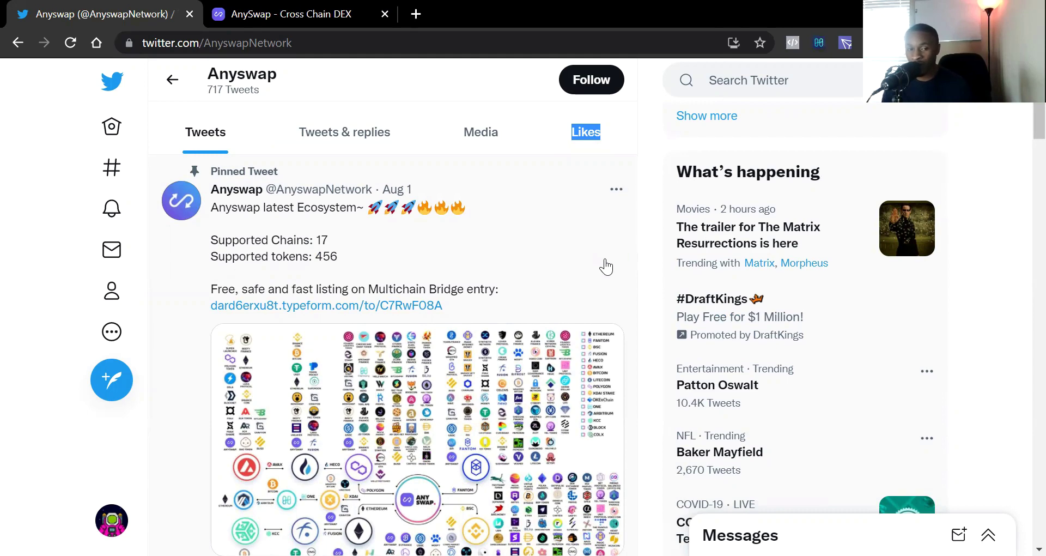
pyautogui.scroll(-2, 604, 266)
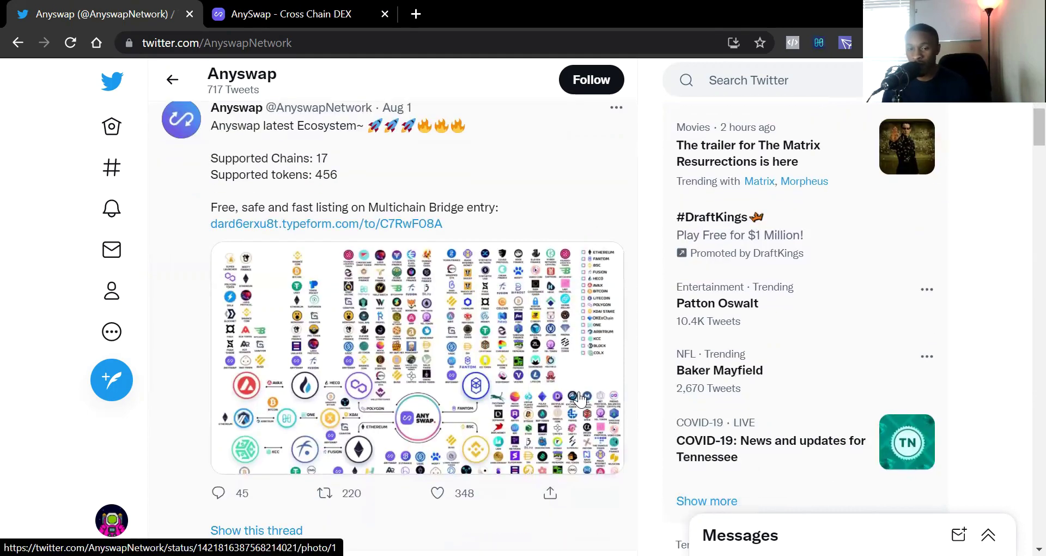
pyautogui.click(416, 379)
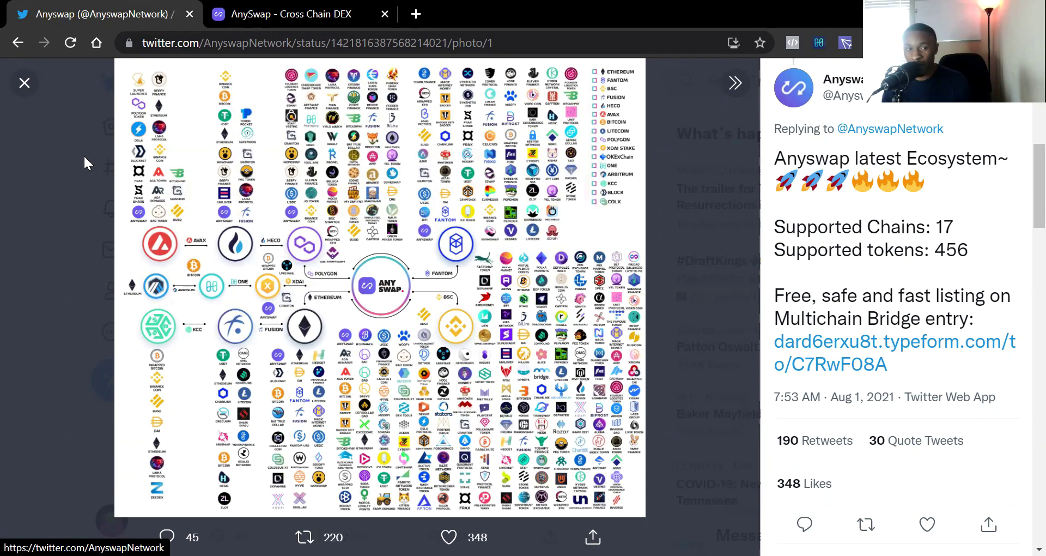
# Close the enlarged ecosystem chart and look through Anyswap's recent tweets, including the DigiCol partnership post, returning to the profile description.
pyautogui.click(23, 85)
pyautogui.scroll(-3, 600, 293)
pyautogui.scroll(-5, 600, 293)
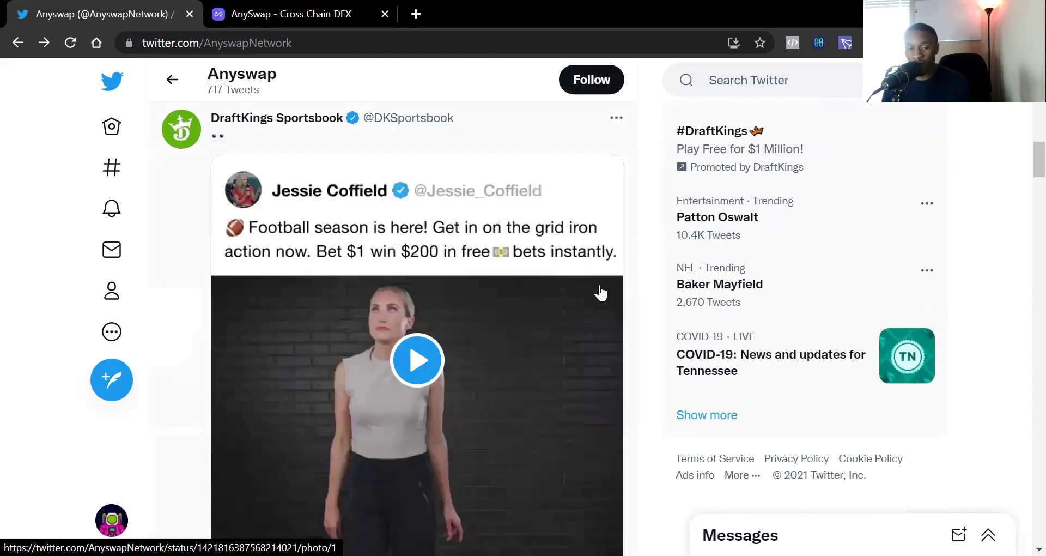
pyautogui.scroll(-8, 601, 293)
pyautogui.scroll(-4, 612, 305)
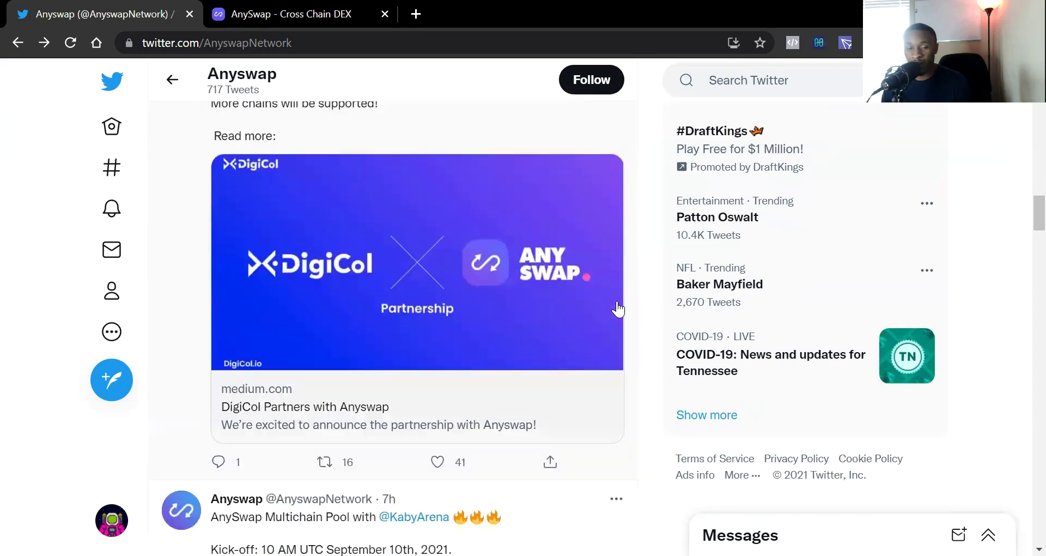
pyautogui.scroll(-1, 617, 308)
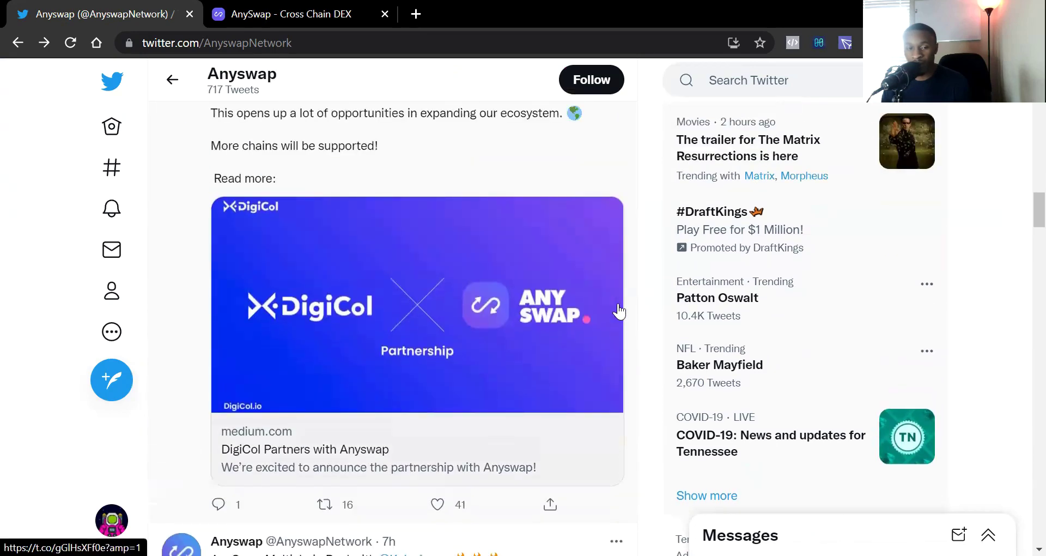
pyautogui.scroll(-10, 619, 311)
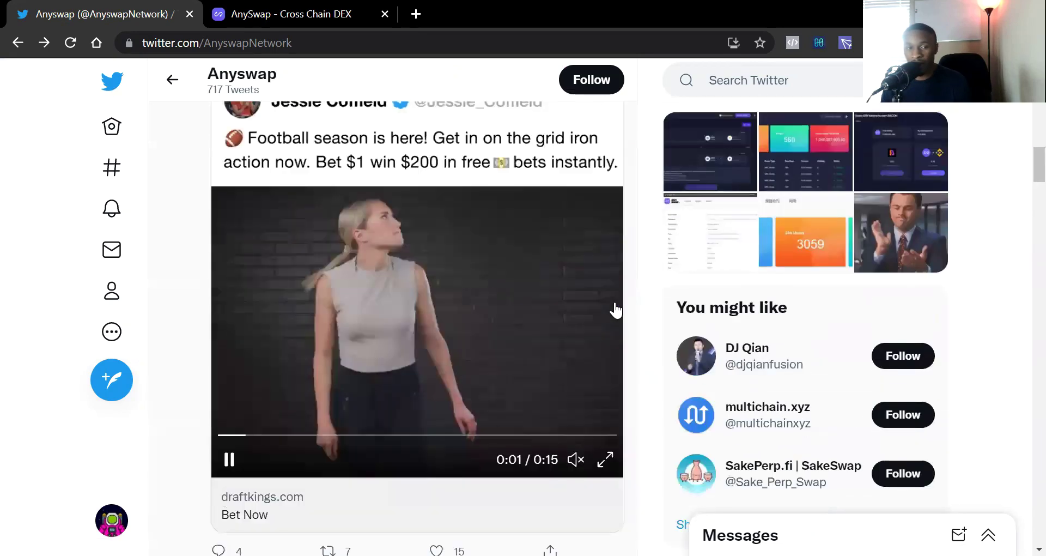
pyautogui.scroll(12, 616, 309)
pyautogui.scroll(4, 615, 305)
pyautogui.scroll(-2, 572, 273)
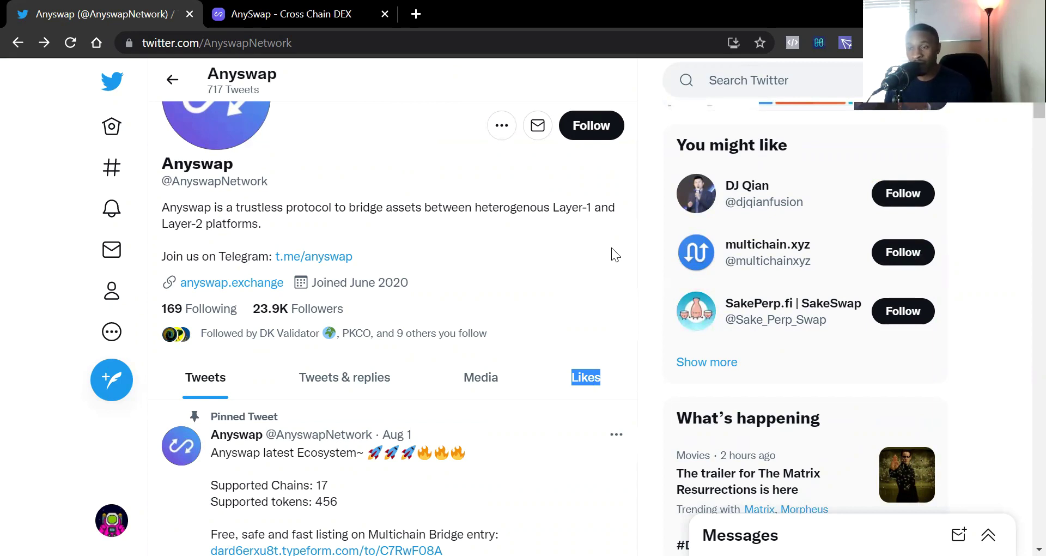
# Switch back to the AnySwap site, review the list of networks it can switch to, and close it without changing the network.
pyautogui.click(286, 7)
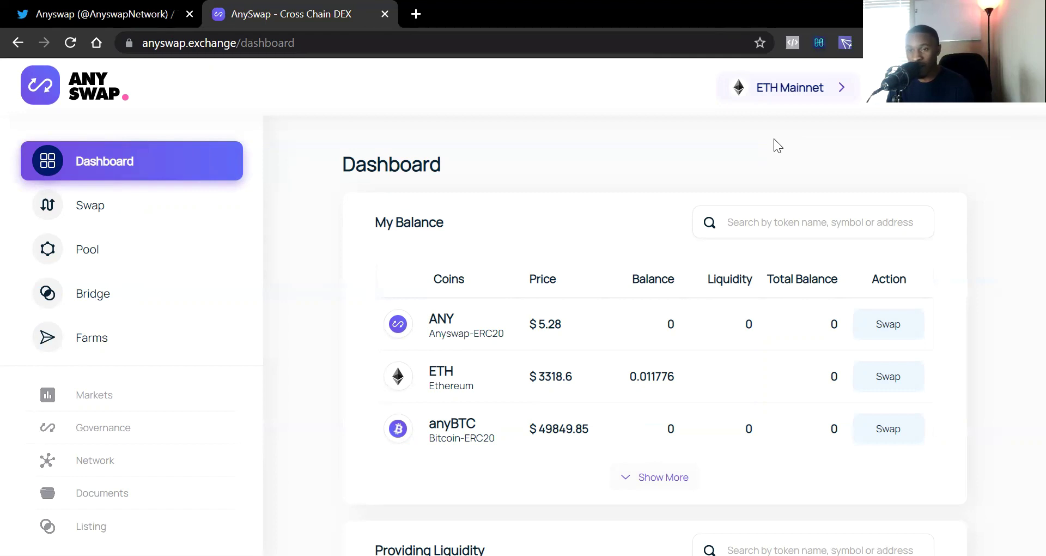
pyautogui.click(773, 138)
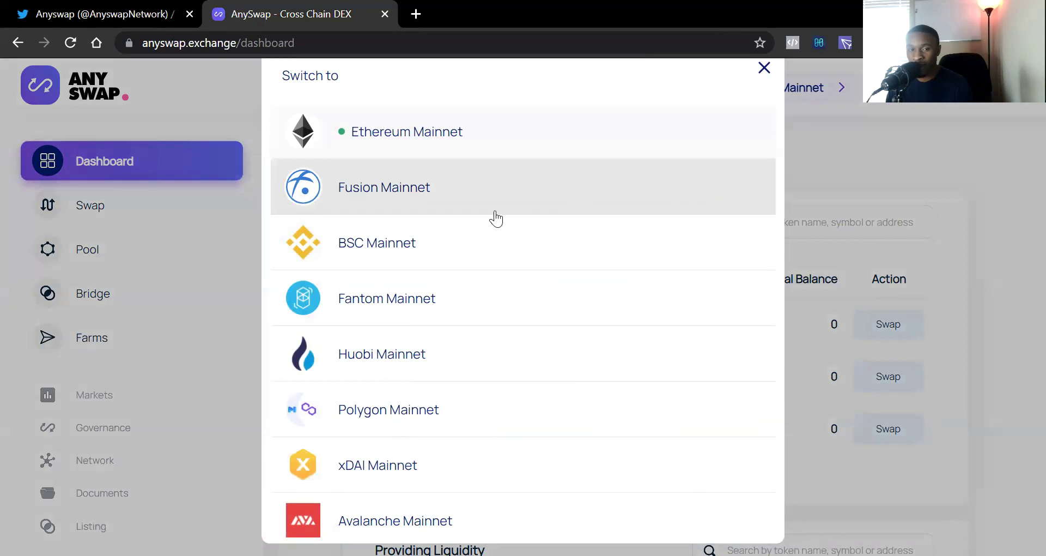
pyautogui.scroll(-2, 451, 205)
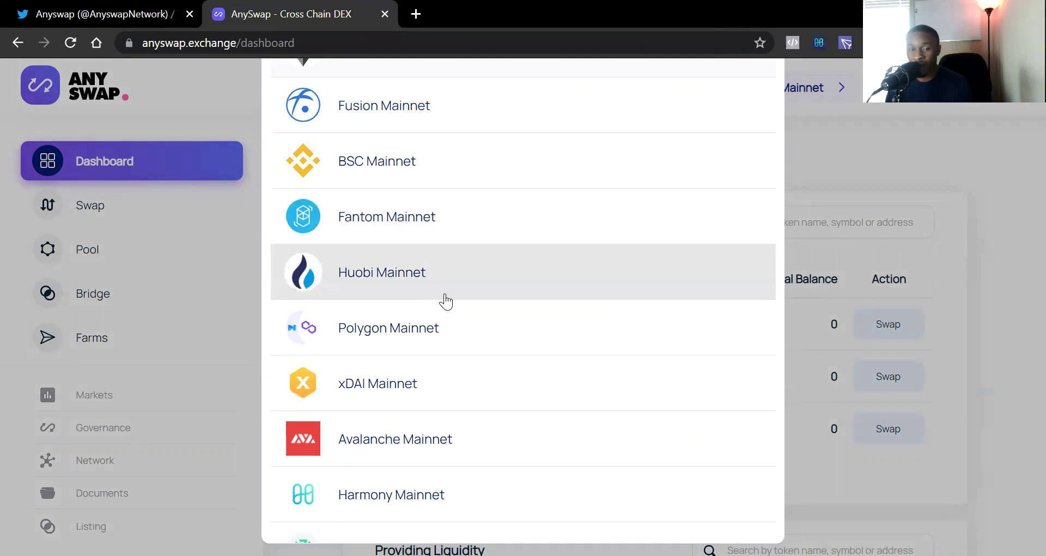
pyautogui.scroll(-2, 450, 345)
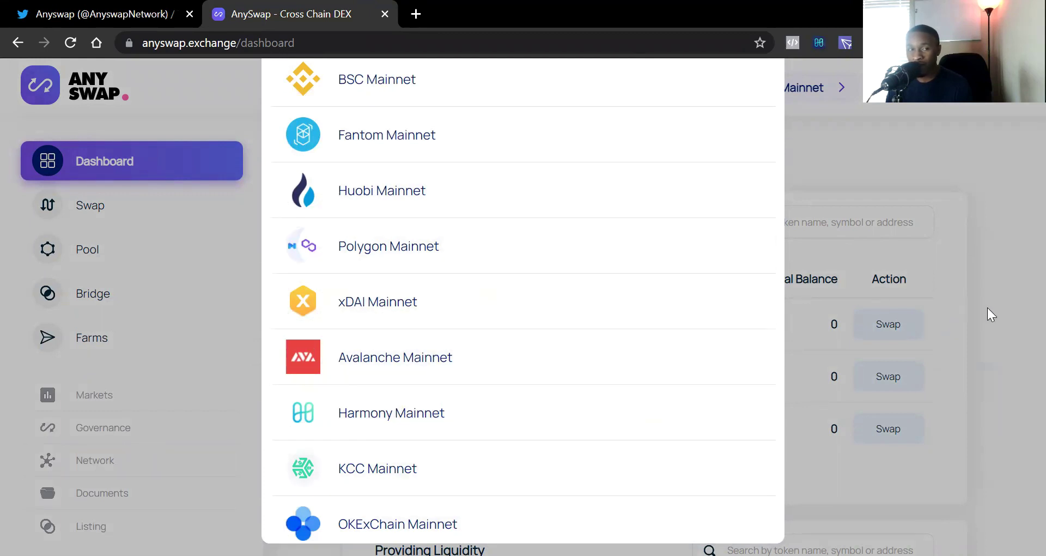
pyautogui.click(1006, 315)
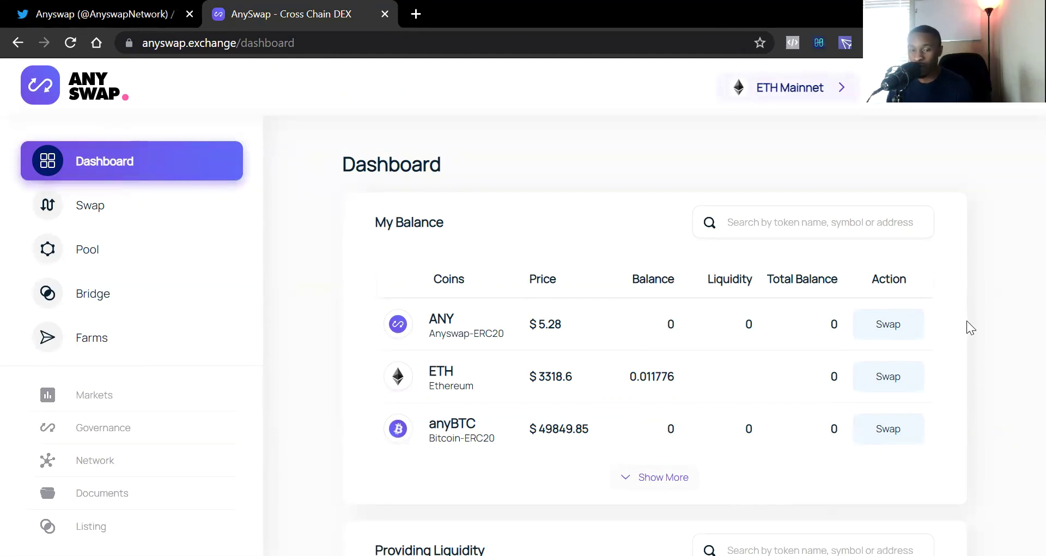
# Review the balance and liquidity sections on the AnySwap dashboard.
pyautogui.scroll(-5, 966, 327)
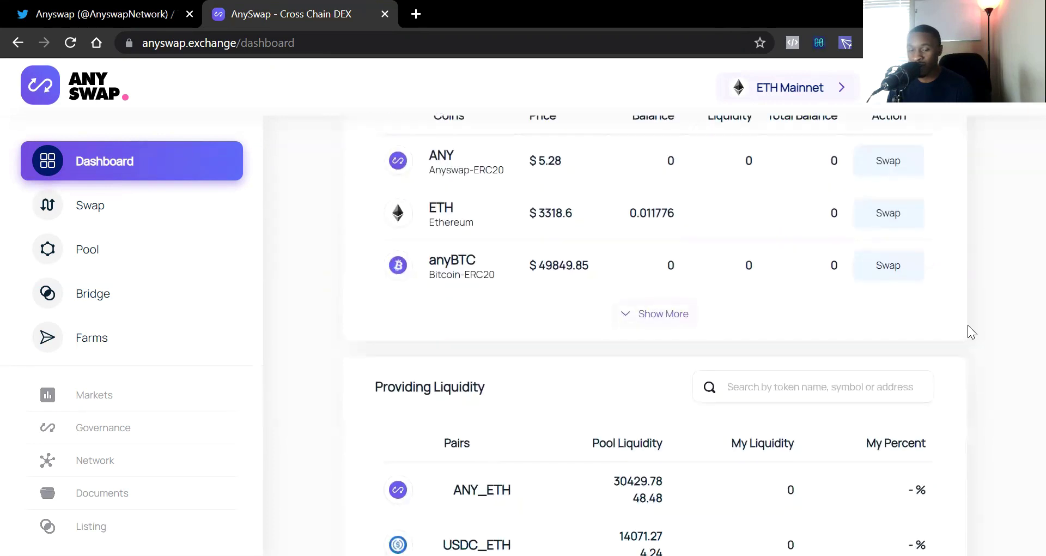
pyautogui.scroll(-2, 967, 327)
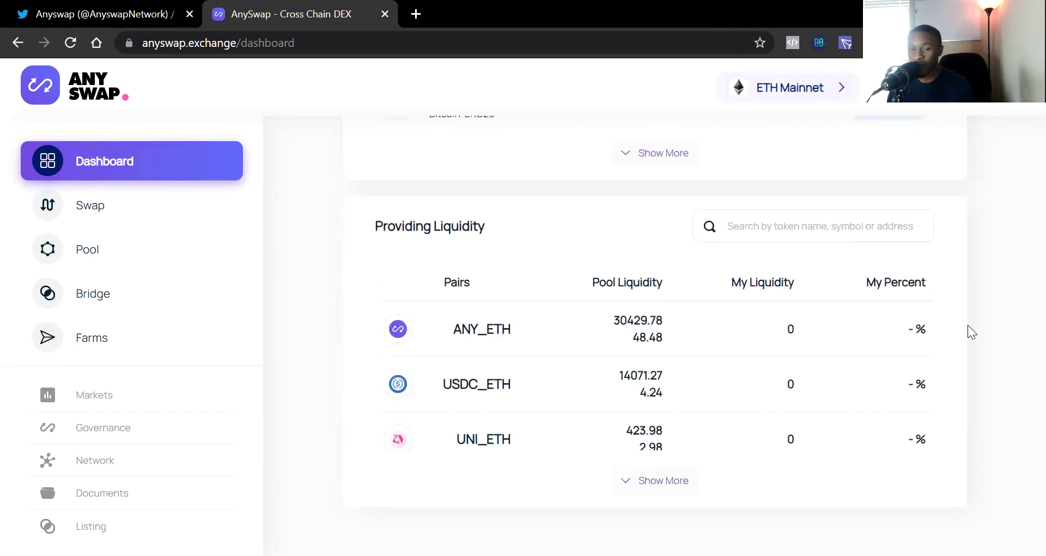
pyautogui.scroll(5, 967, 325)
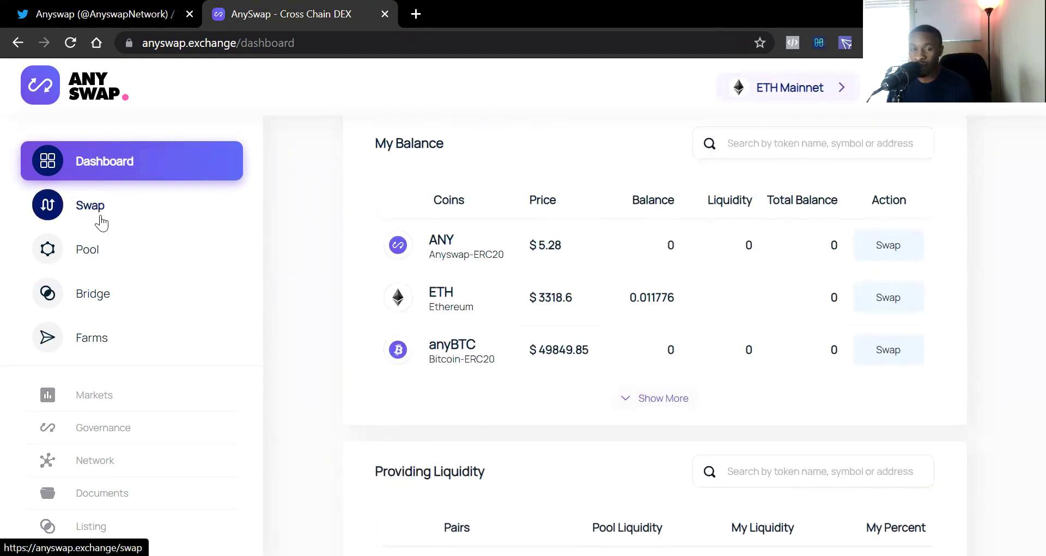
# Open the Swap page and look through the tokens available as swap output on ETH Mainnet, returning to the start of the list.
pyautogui.click(102, 222)
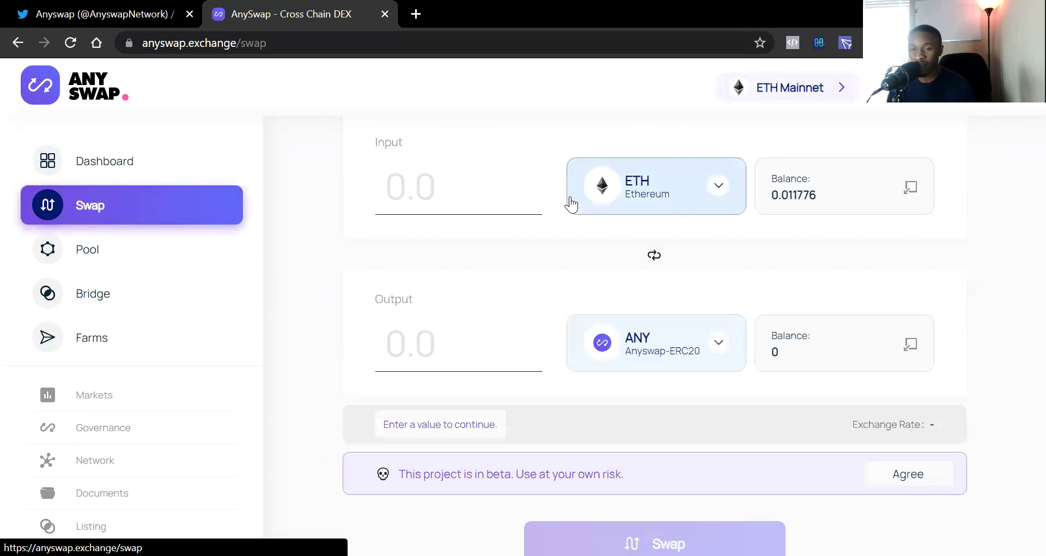
pyautogui.click(720, 344)
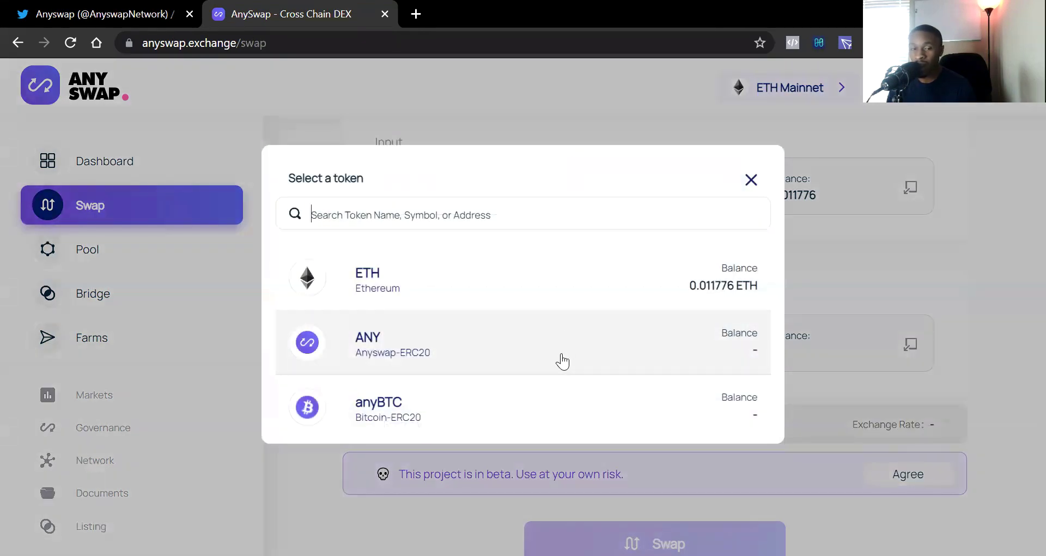
pyautogui.scroll(-1, 632, 349)
pyautogui.scroll(-1, 583, 343)
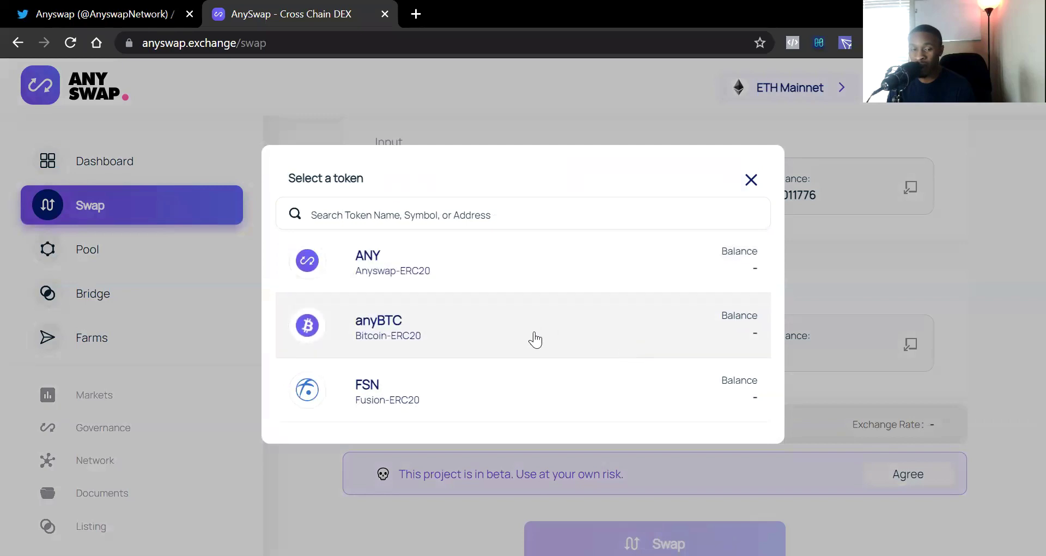
pyautogui.scroll(-2, 545, 359)
pyautogui.scroll(-2, 587, 375)
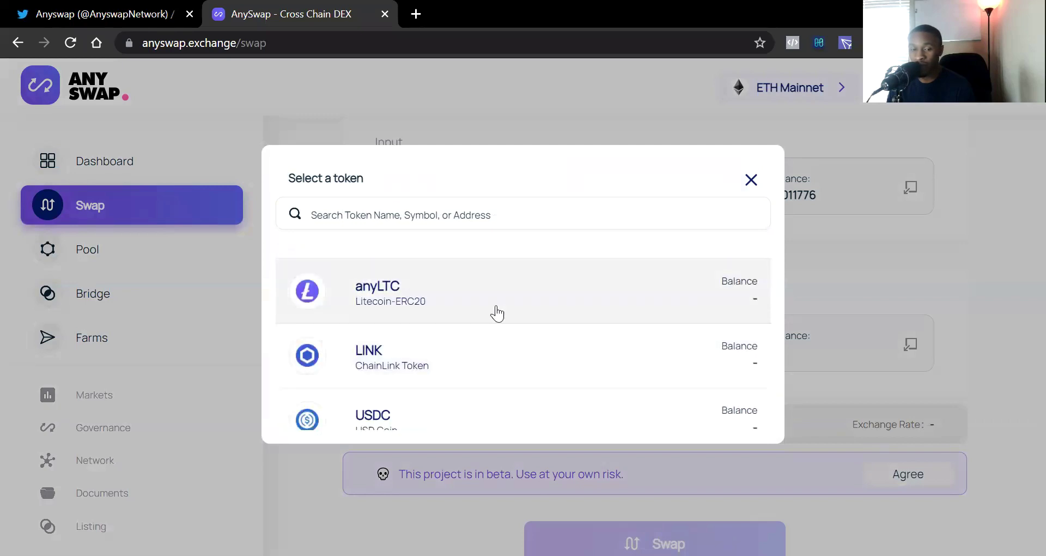
pyautogui.scroll(-2, 568, 352)
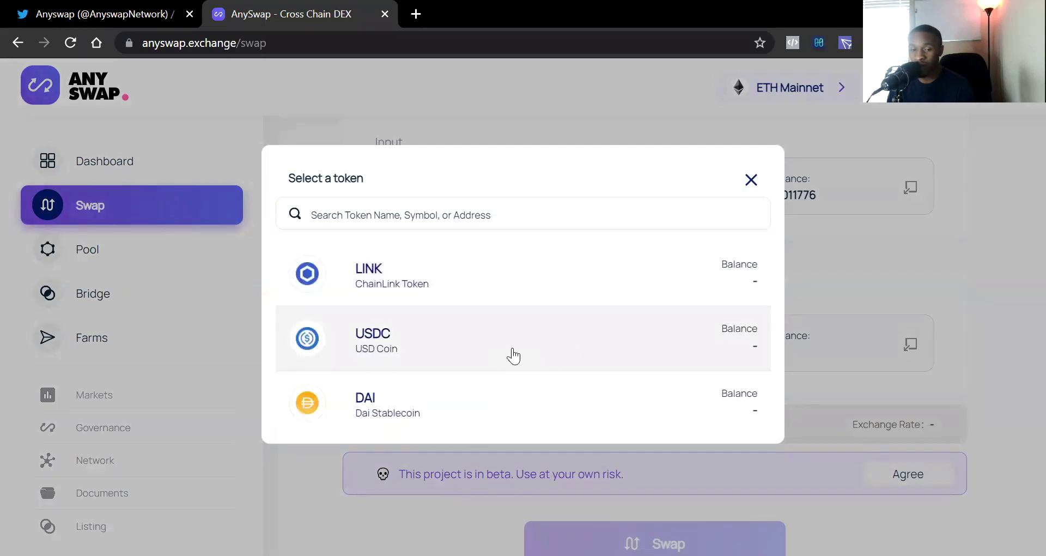
pyautogui.scroll(-5, 546, 360)
pyautogui.scroll(-7, 554, 380)
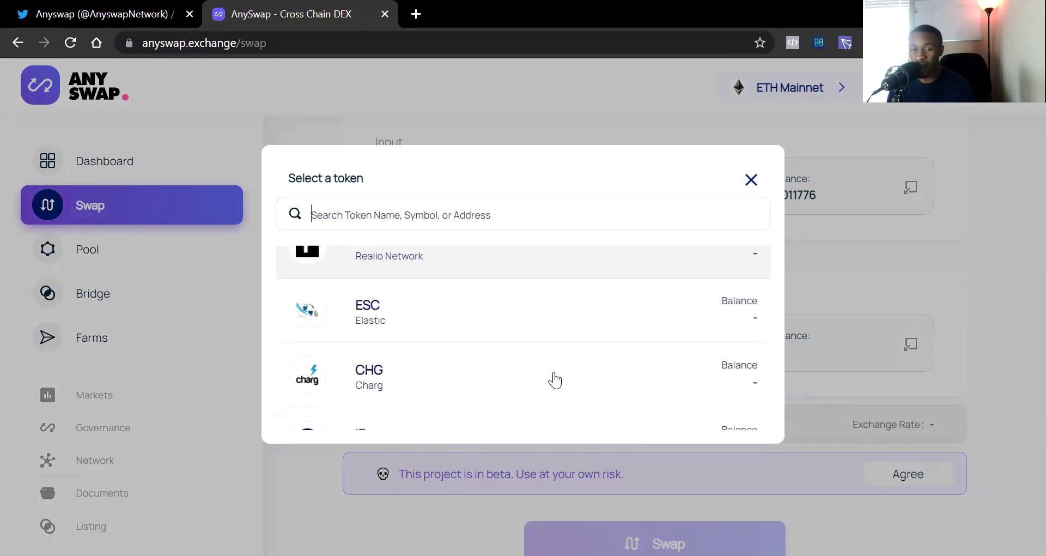
pyautogui.scroll(-3, 628, 360)
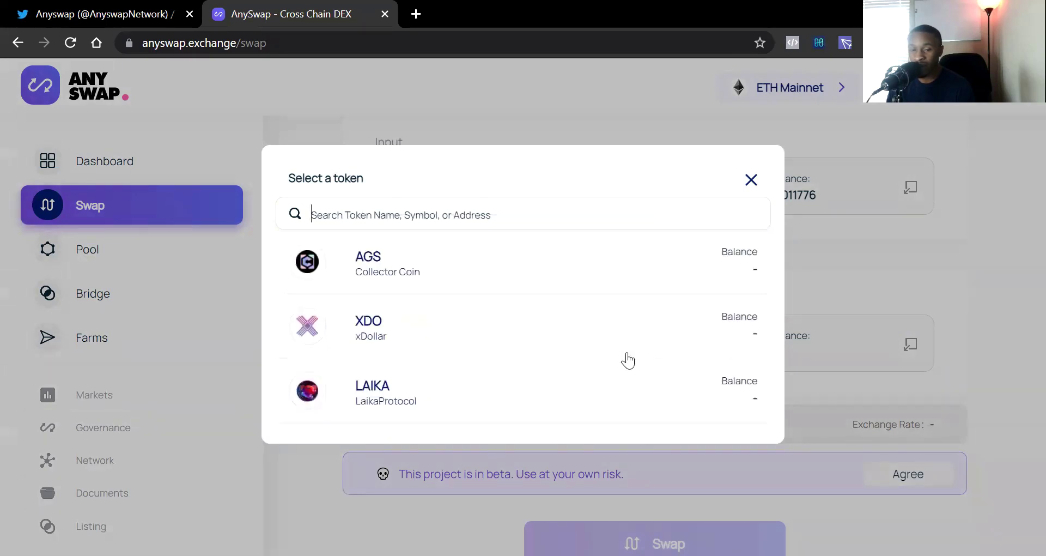
pyautogui.scroll(-8, 628, 359)
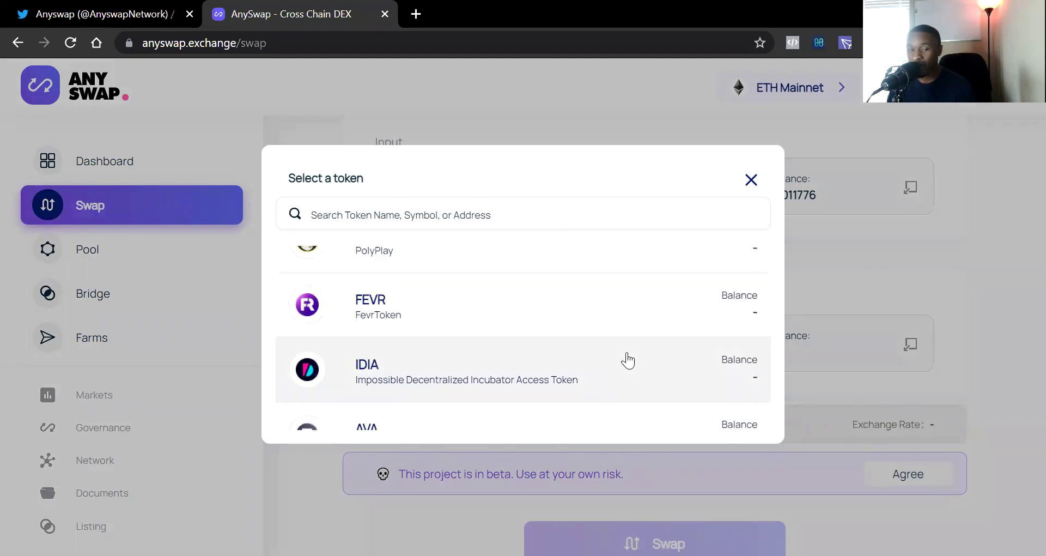
pyautogui.scroll(5, 717, 400)
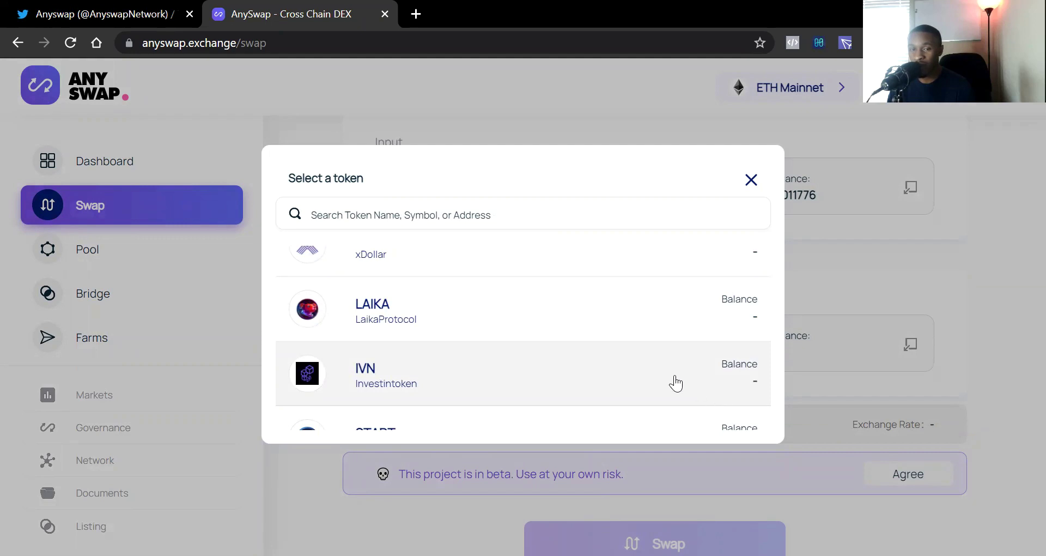
pyautogui.scroll(5, 668, 387)
pyautogui.scroll(8, 582, 365)
pyautogui.scroll(8, 582, 367)
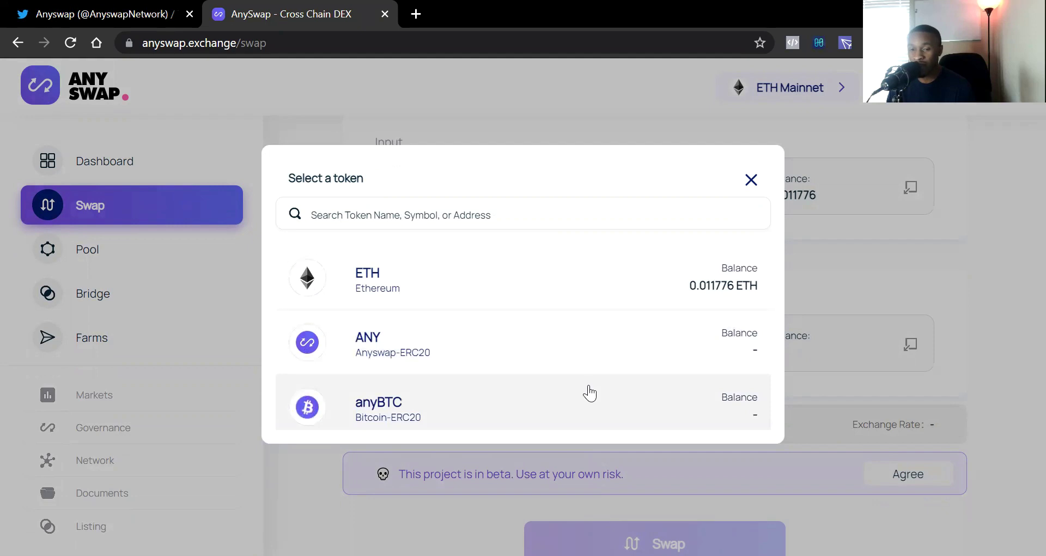
# Choose anyBTC as the swap output token and review the price slippage and swap deadline settings.
pyautogui.scroll(-1, 588, 392)
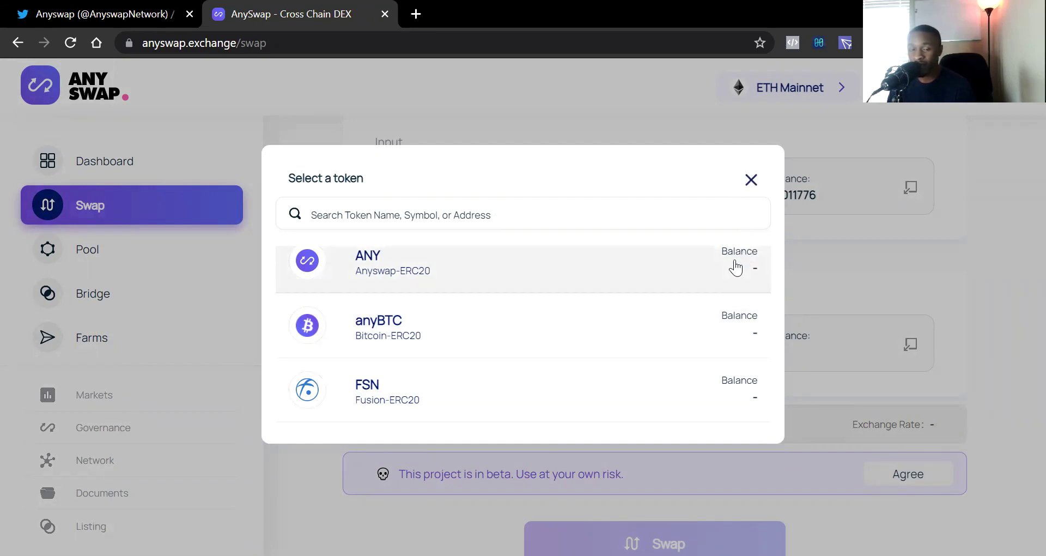
pyautogui.scroll(-3, 736, 267)
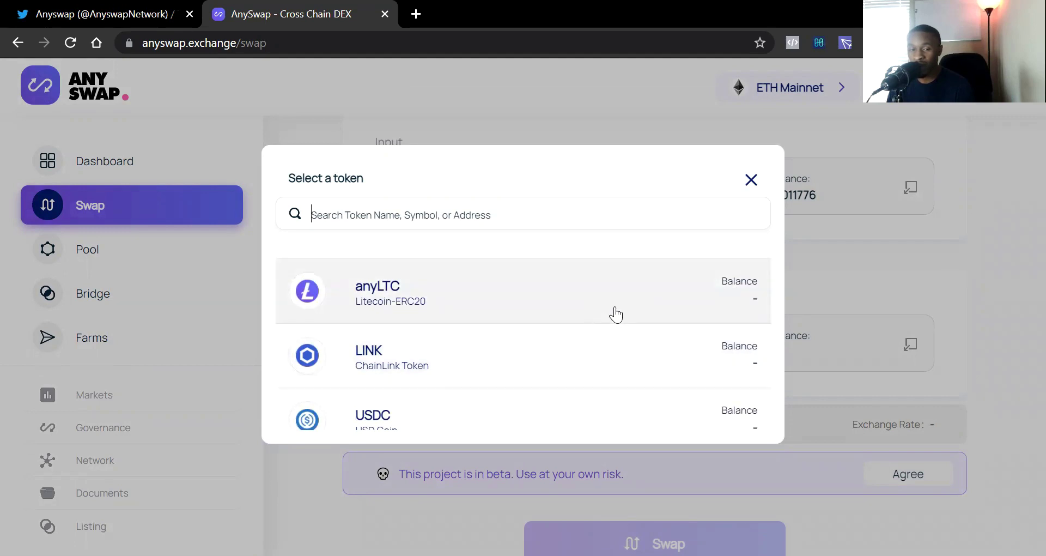
pyautogui.scroll(2, 643, 354)
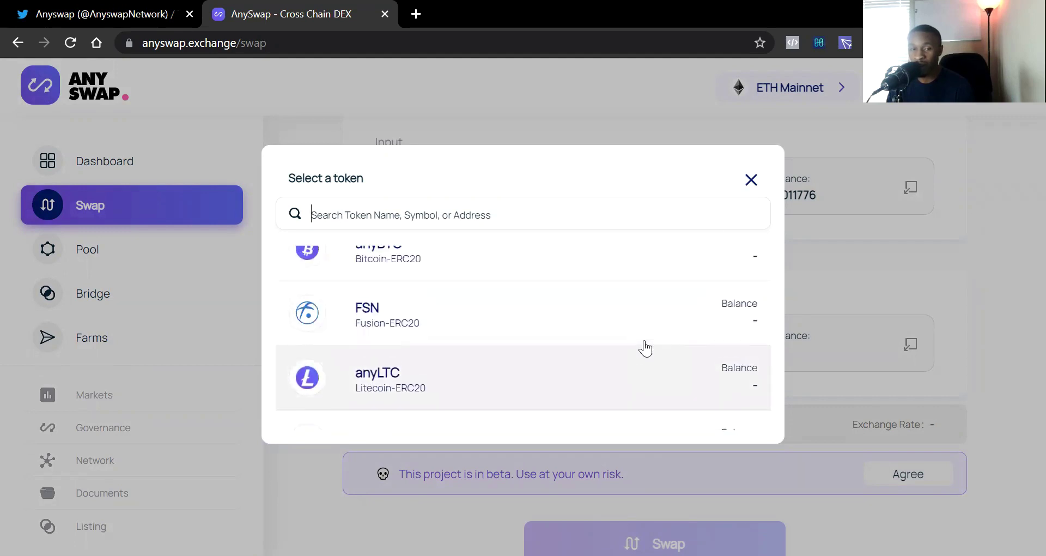
pyautogui.scroll(2, 643, 347)
pyautogui.click(854, 365)
pyautogui.scroll(-3, 864, 363)
pyautogui.scroll(-4, 865, 364)
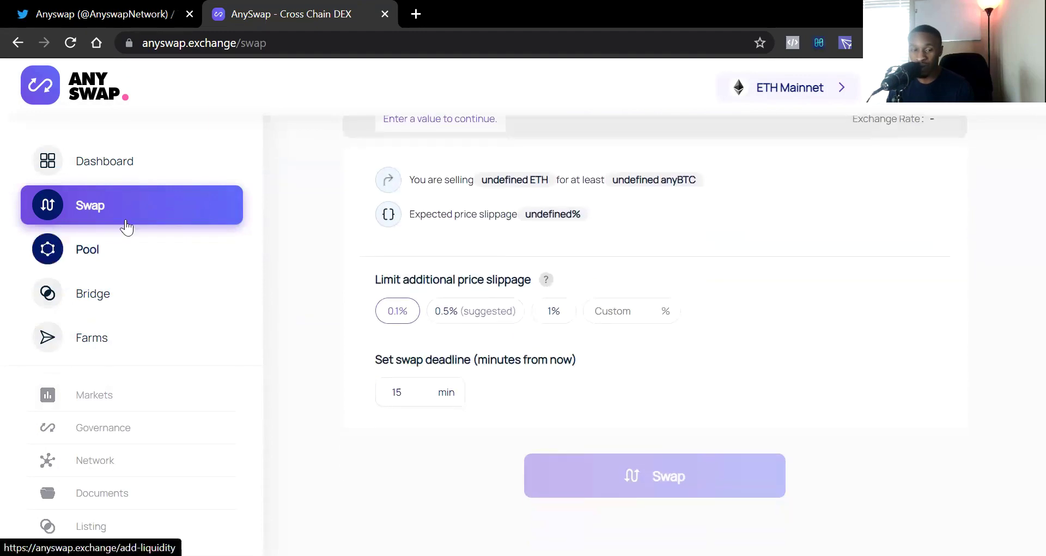
# Reload the Swap form and open the Pool page to view its Add Liquidity form.
pyautogui.click(126, 227)
pyautogui.click(129, 214)
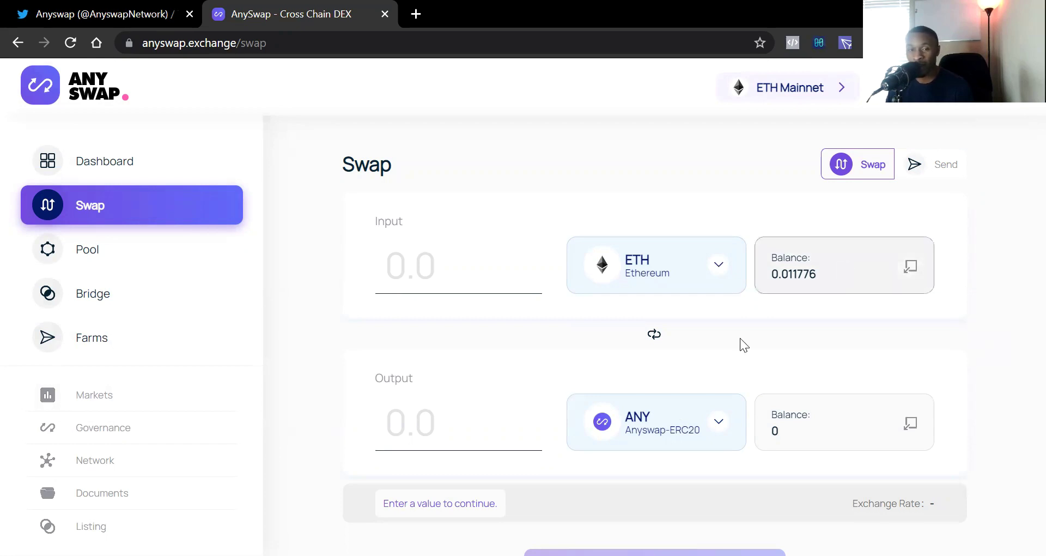
pyautogui.click(129, 262)
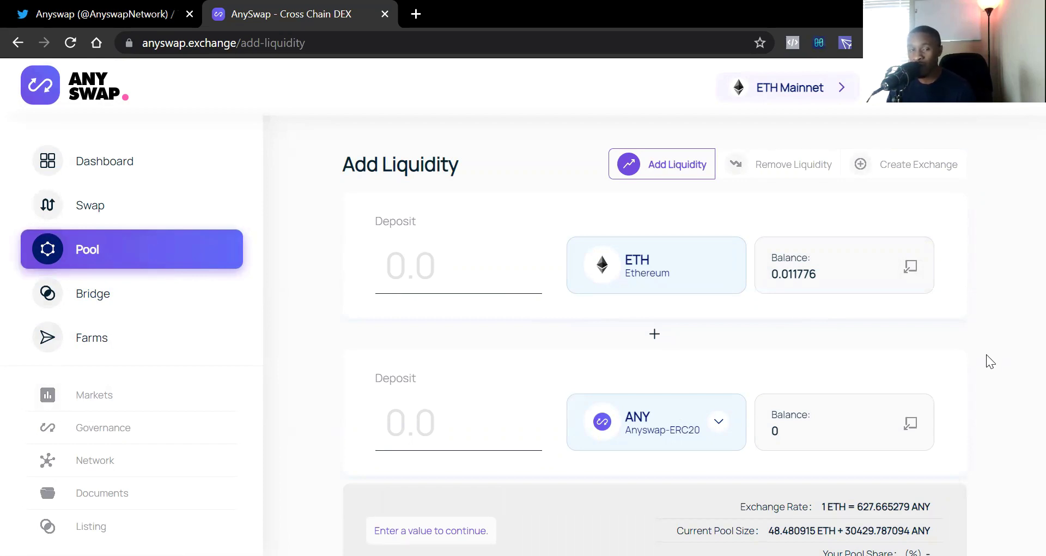
# Open the Bridge page, review its BTC deposit form, and switch the network to ONE Mainnet.
pyautogui.click(136, 293)
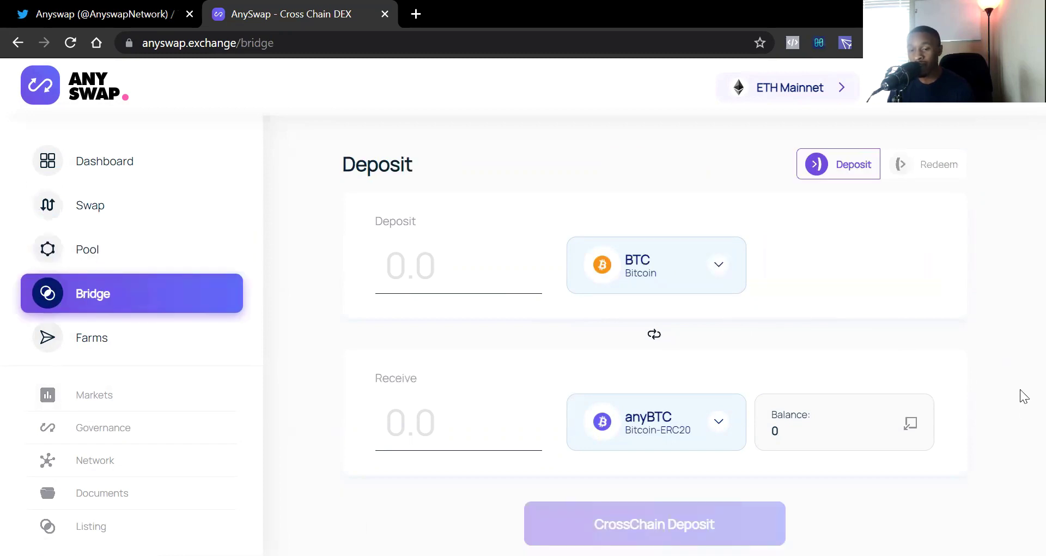
pyautogui.scroll(-3, 973, 392)
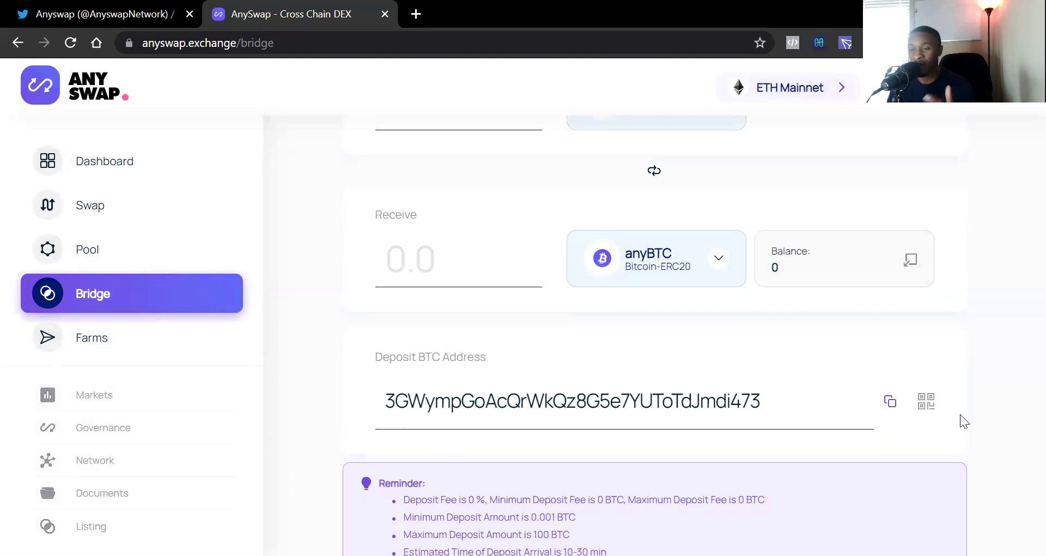
pyautogui.scroll(-3, 963, 413)
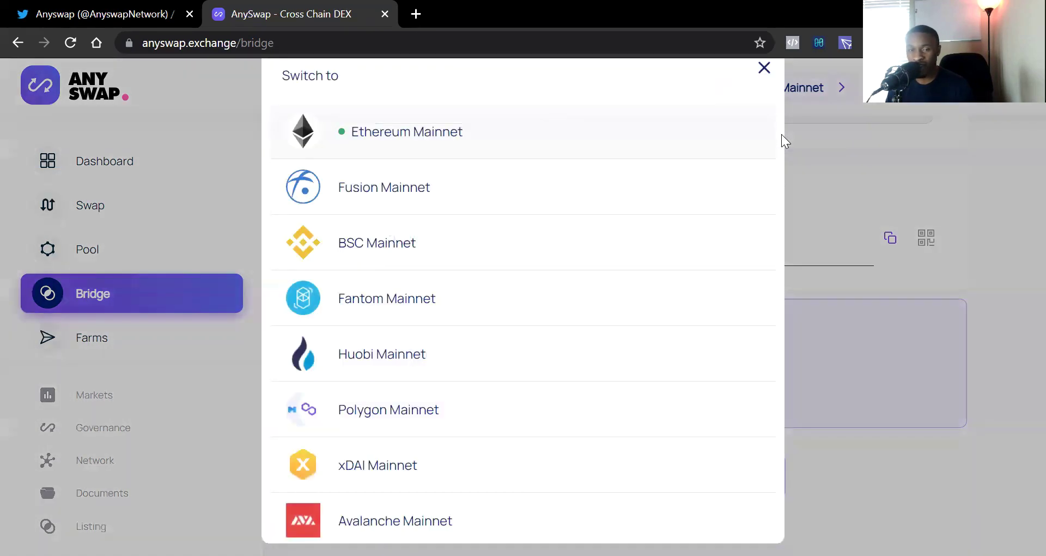
pyautogui.scroll(-3, 500, 253)
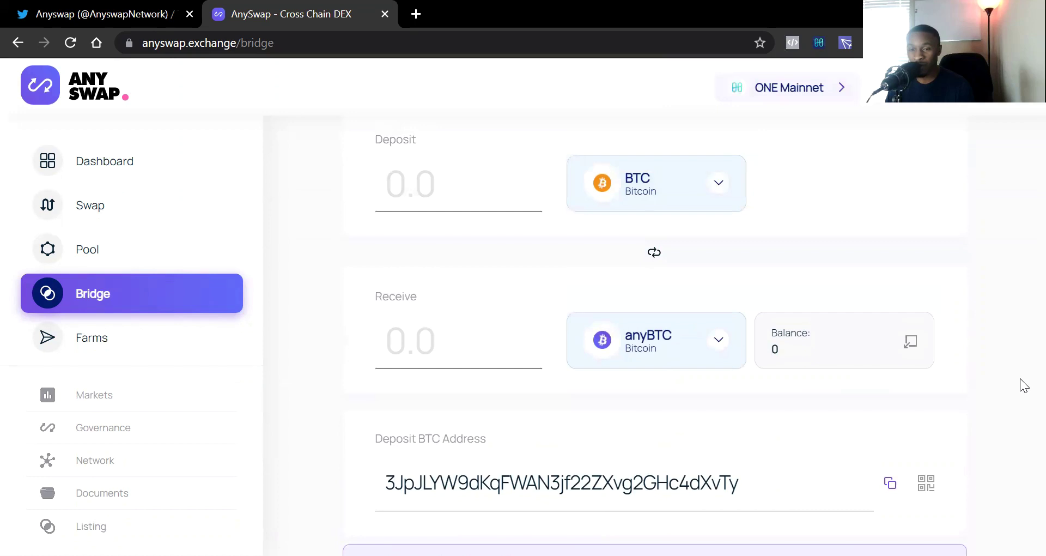
# Examine the BTC to anyBTC deposit form on ONE Mainnet, including the deposit address, fee, amount limits and arrival time reminder.
pyautogui.scroll(2, 1023, 386)
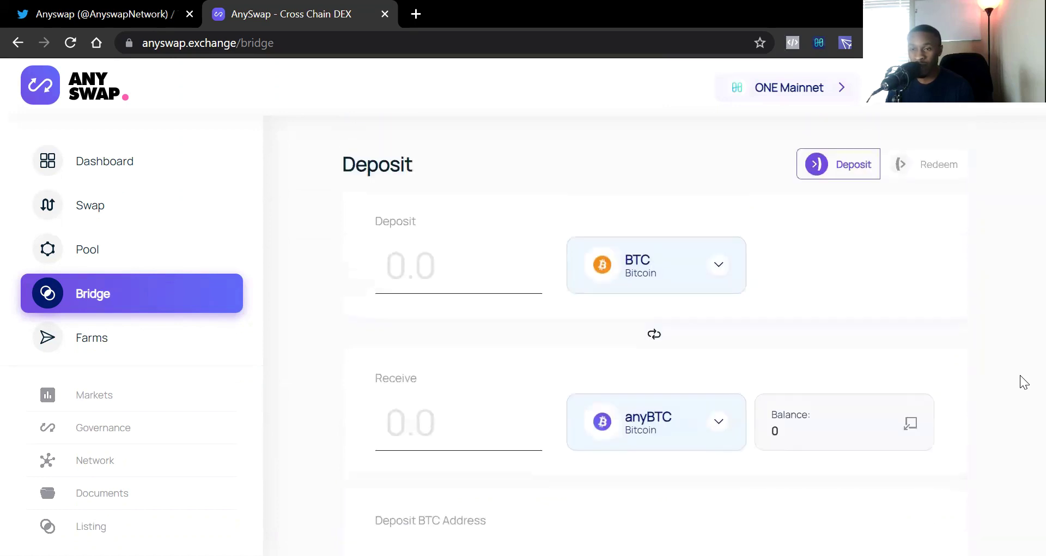
pyautogui.scroll(-3, 1020, 375)
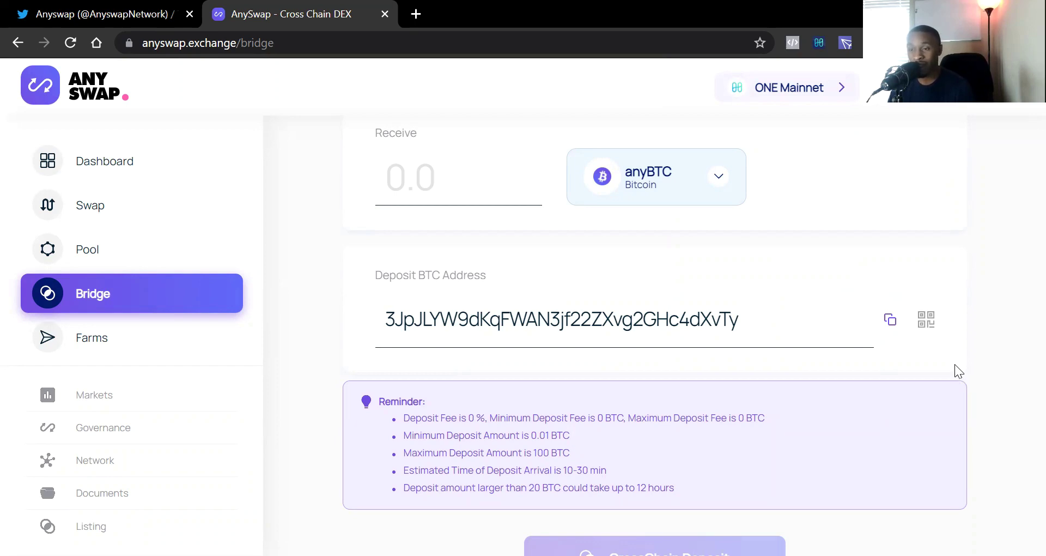
pyautogui.scroll(5, 963, 358)
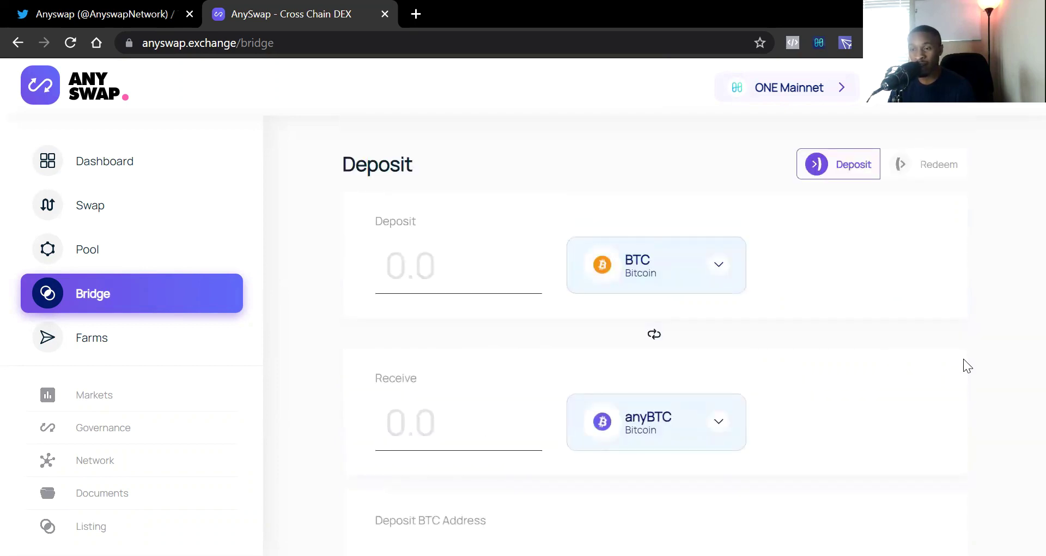
pyautogui.scroll(-5, 963, 359)
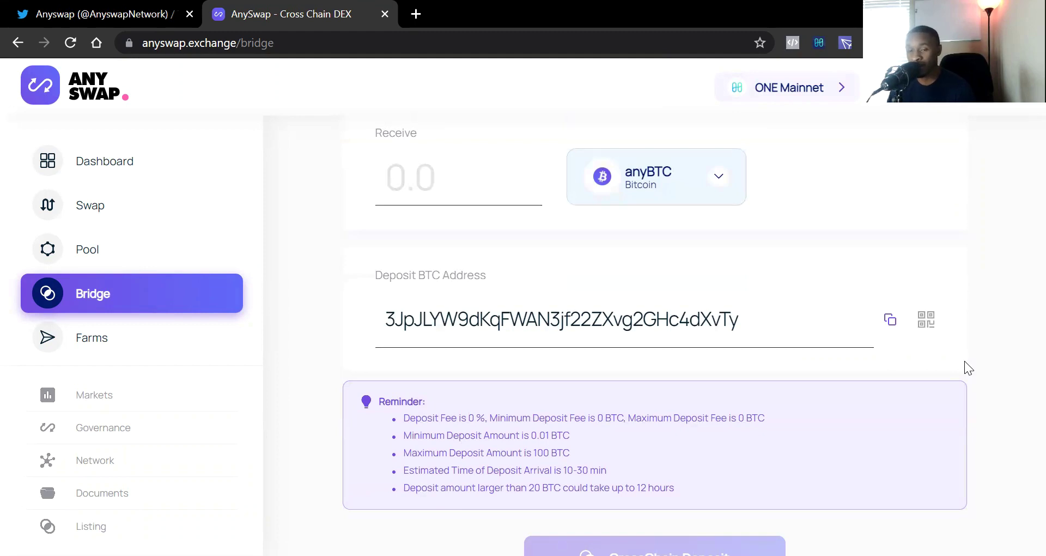
pyautogui.scroll(-2, 964, 362)
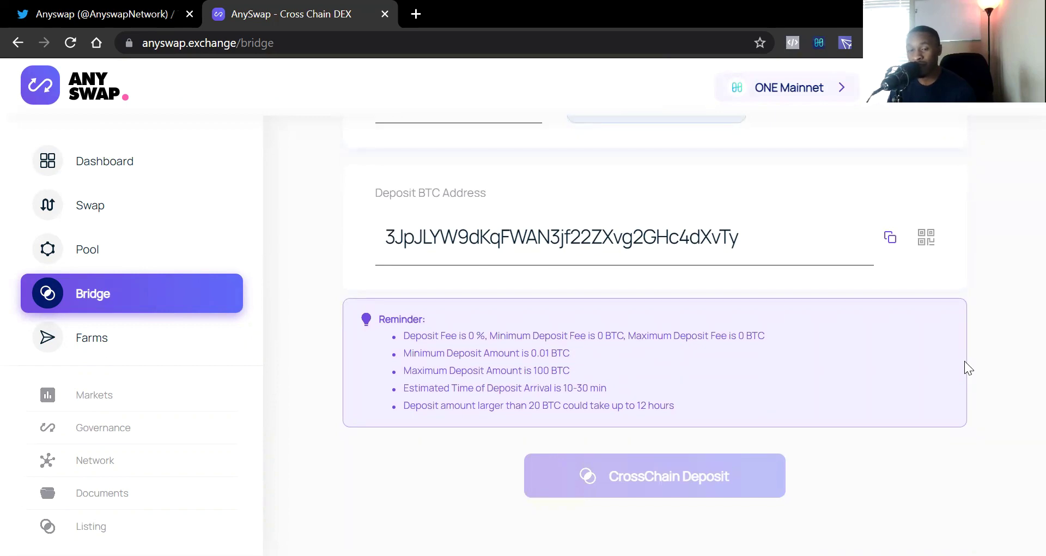
pyautogui.scroll(6, 965, 360)
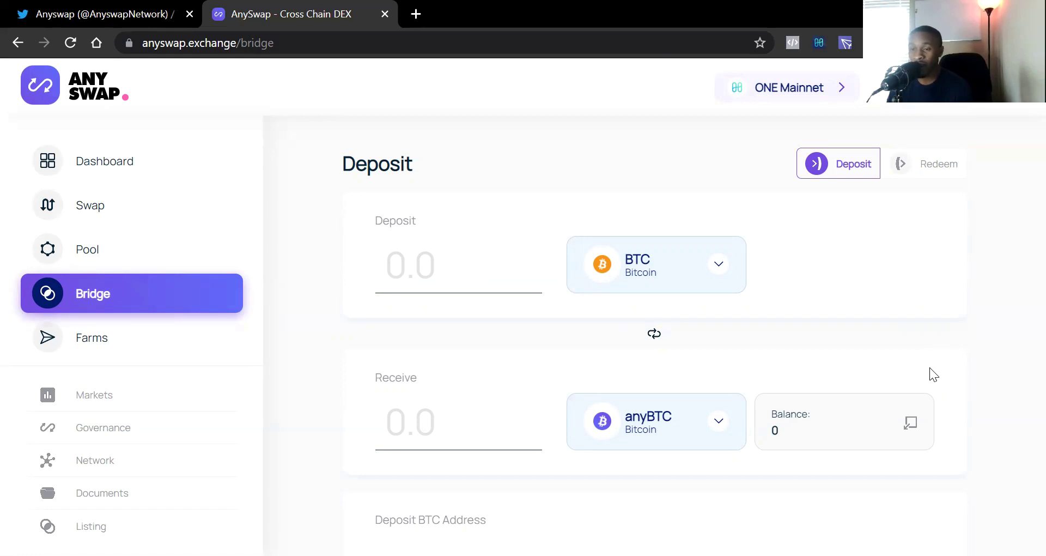
pyautogui.scroll(-3, 1002, 368)
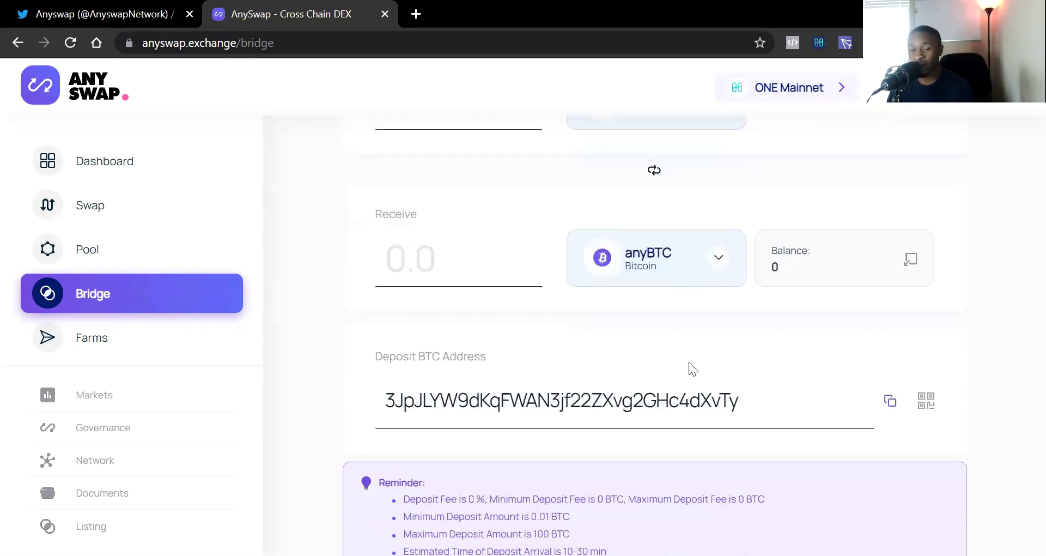
pyautogui.scroll(3, 977, 379)
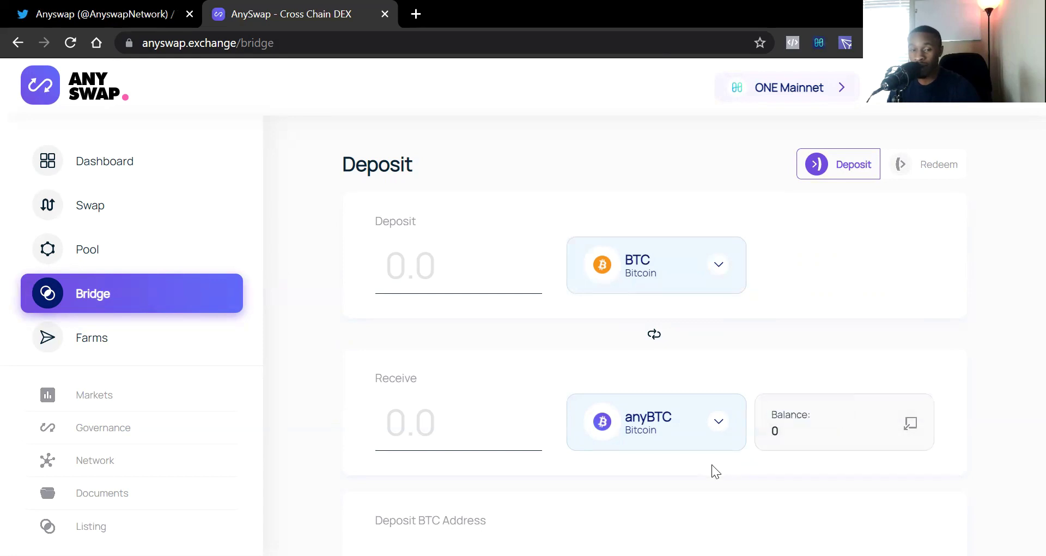
pyautogui.scroll(-1, 711, 464)
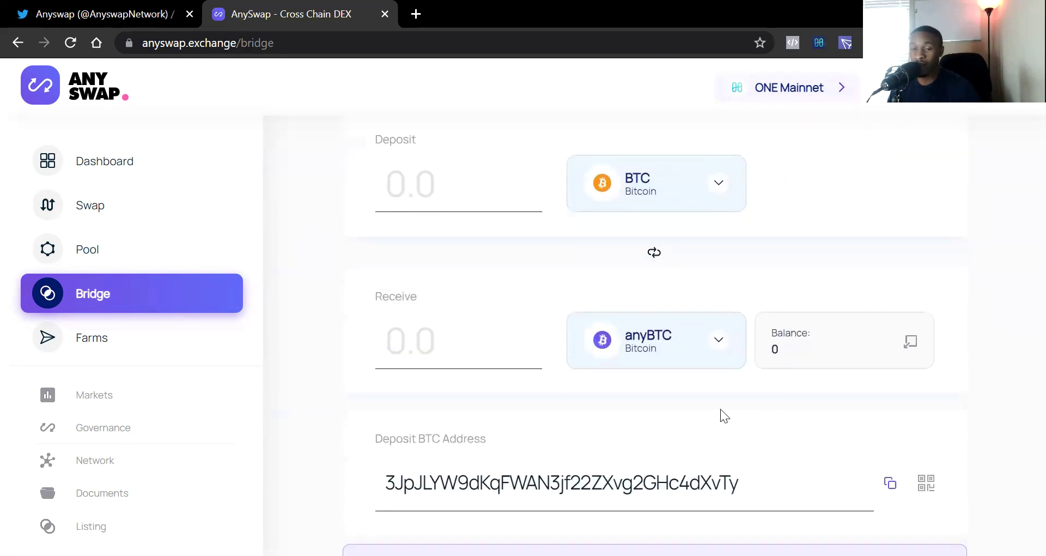
pyautogui.scroll(1, 595, 414)
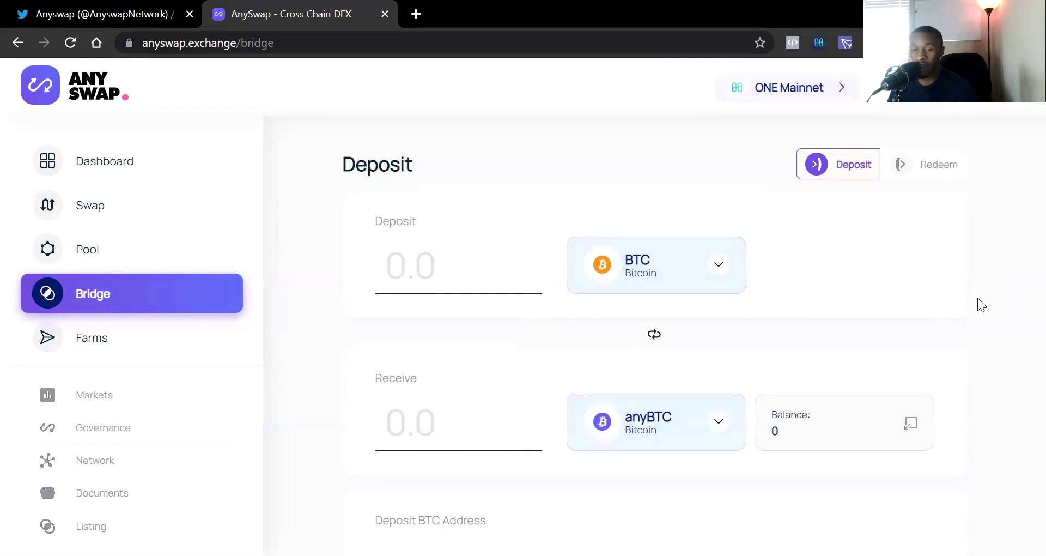
# Open the Swap page on ONE Mainnet, look through the available output tokens, and close the token list.
pyautogui.click(110, 212)
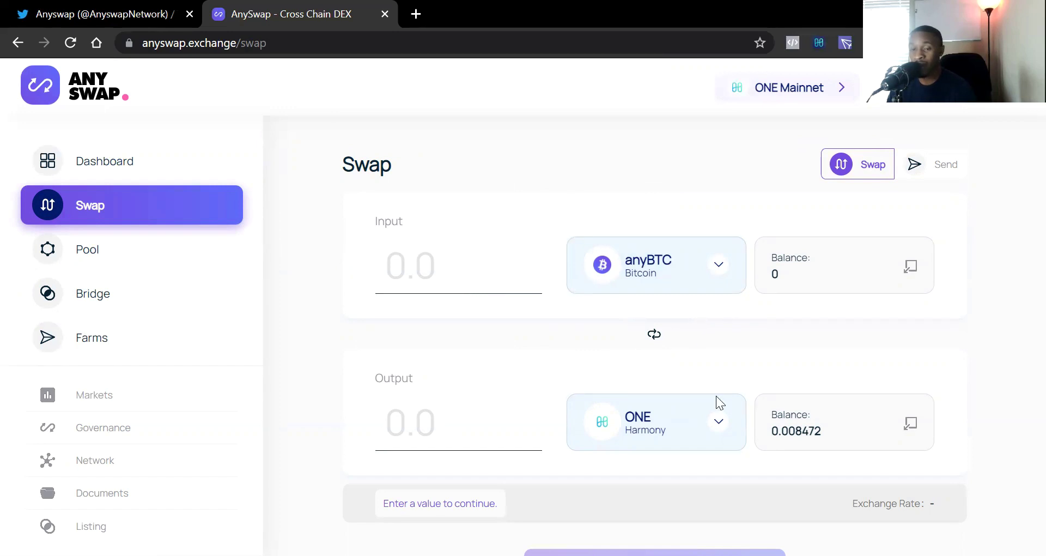
pyautogui.click(717, 431)
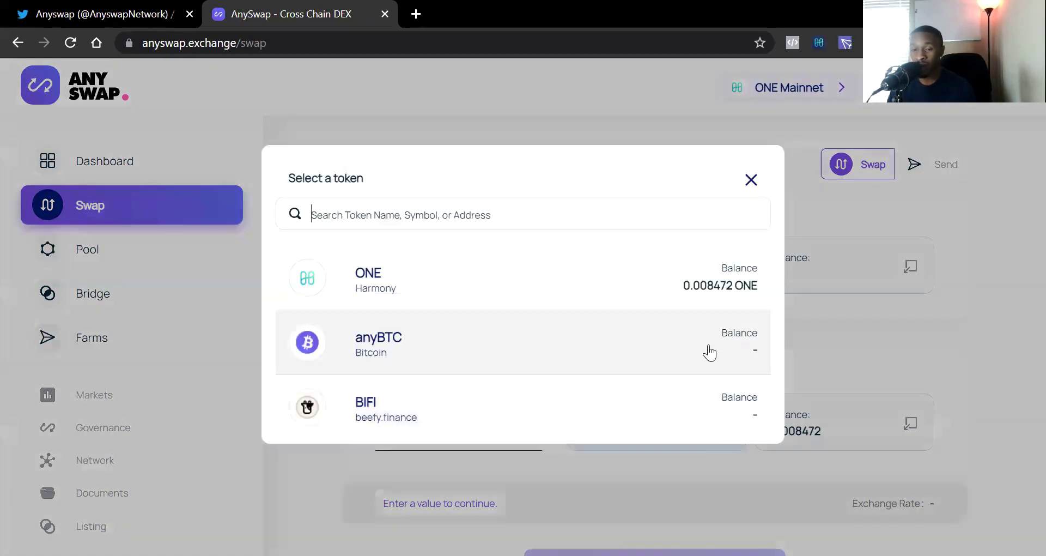
pyautogui.scroll(-3, 706, 352)
pyautogui.scroll(3, 709, 351)
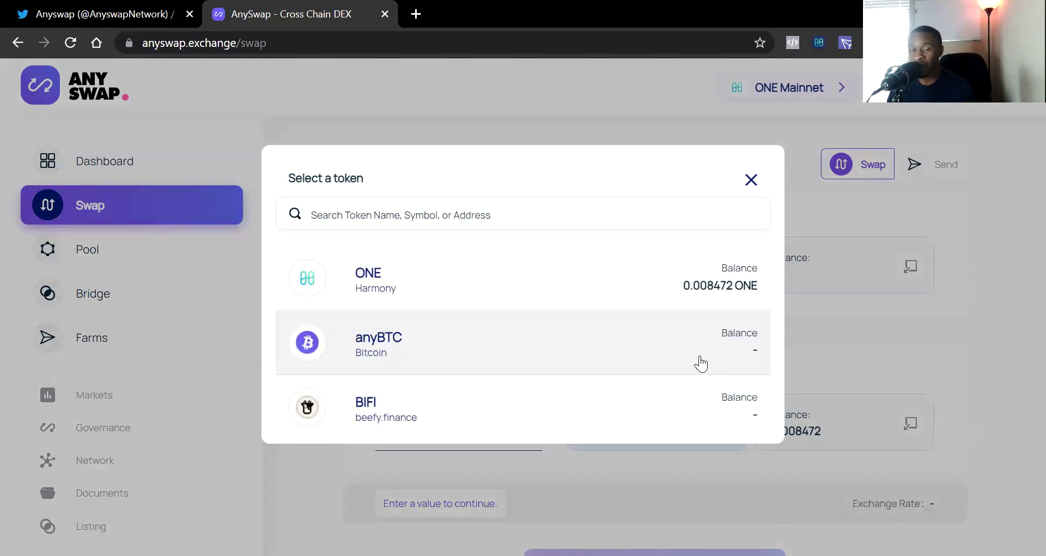
pyautogui.scroll(-1, 701, 362)
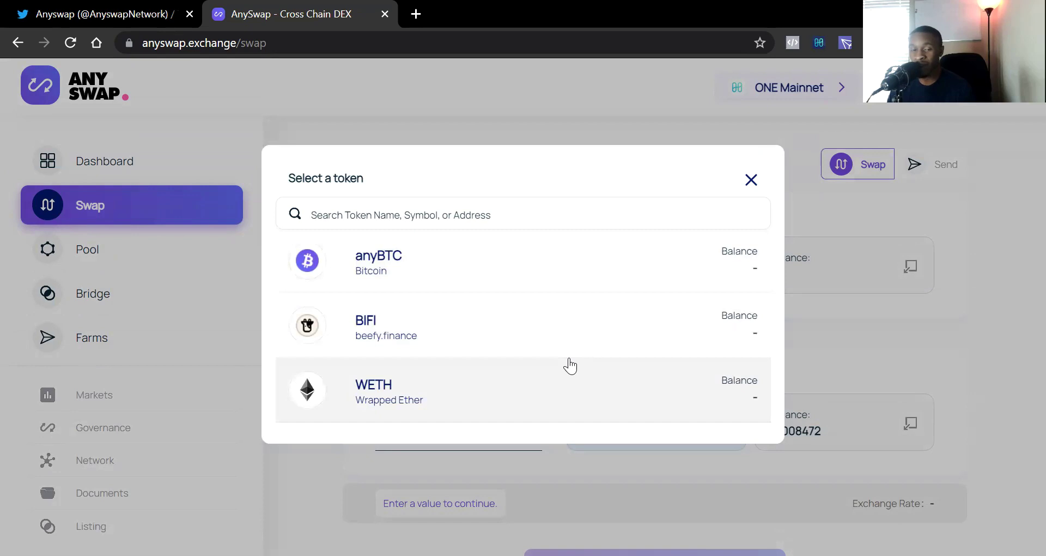
pyautogui.click(751, 182)
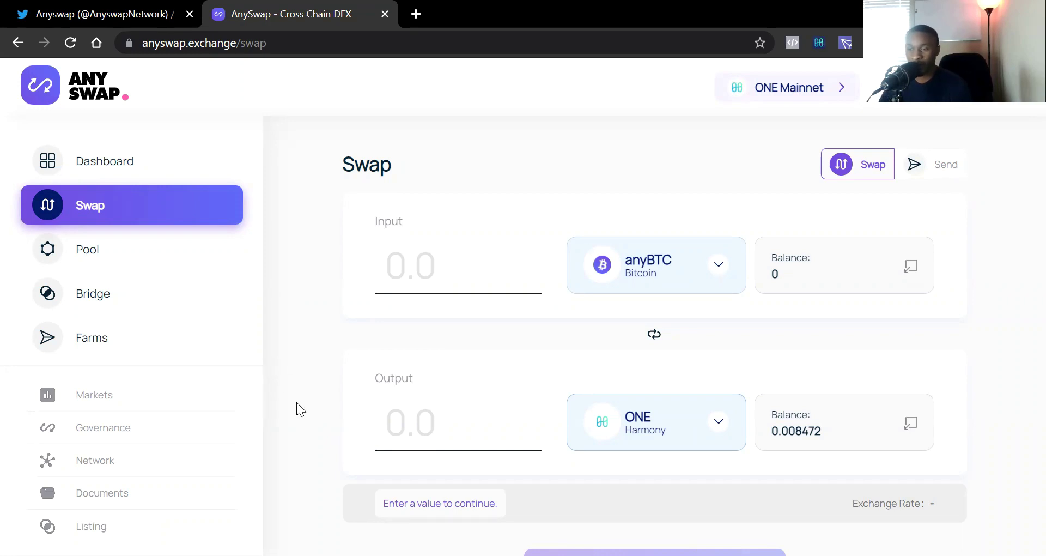
# Open the Bridge page on ONE Mainnet, look through the tokens available for deposit, and close the token list.
pyautogui.click(100, 303)
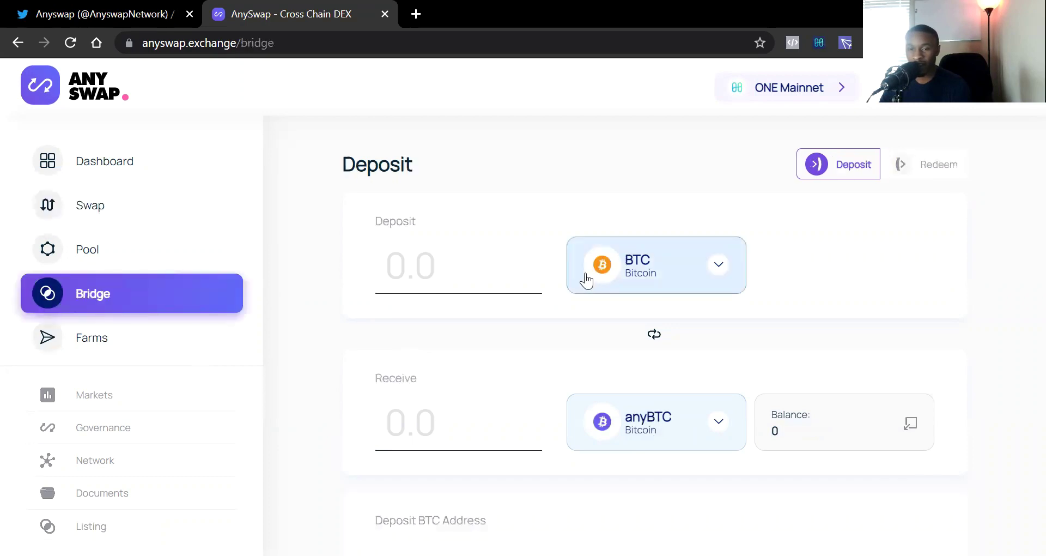
pyautogui.click(626, 283)
pyautogui.scroll(-2, 702, 310)
pyautogui.scroll(2, 701, 327)
pyautogui.scroll(-2, 699, 350)
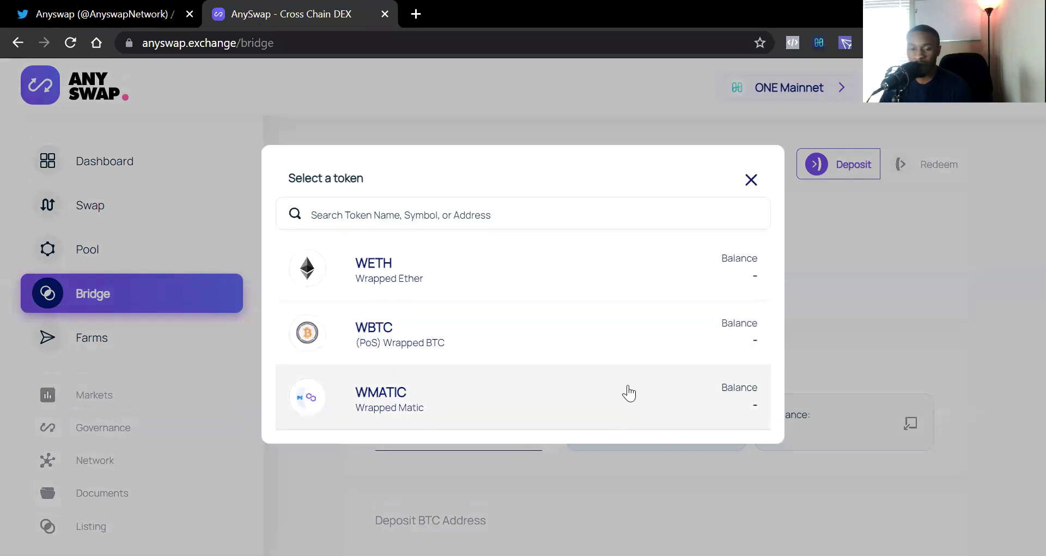
pyautogui.click(749, 182)
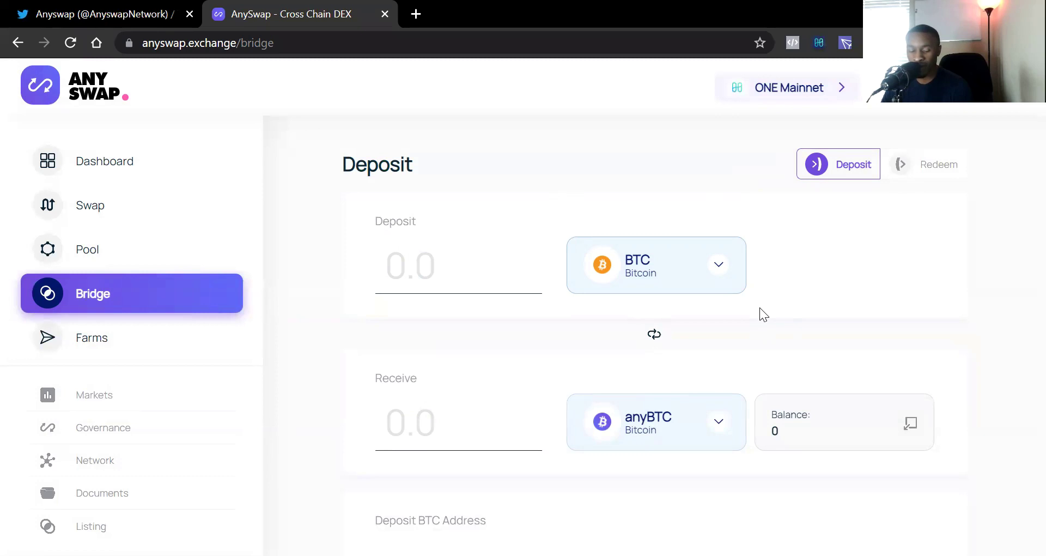
# Open the Farms page and examine the farming and staking offers through to the end of the list.
pyautogui.click(102, 343)
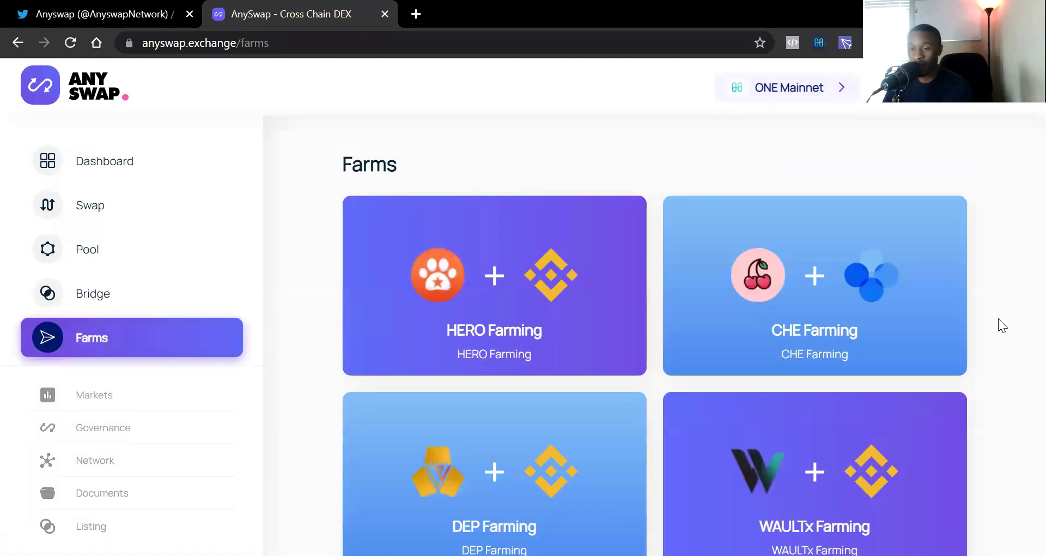
pyautogui.scroll(-3, 1003, 334)
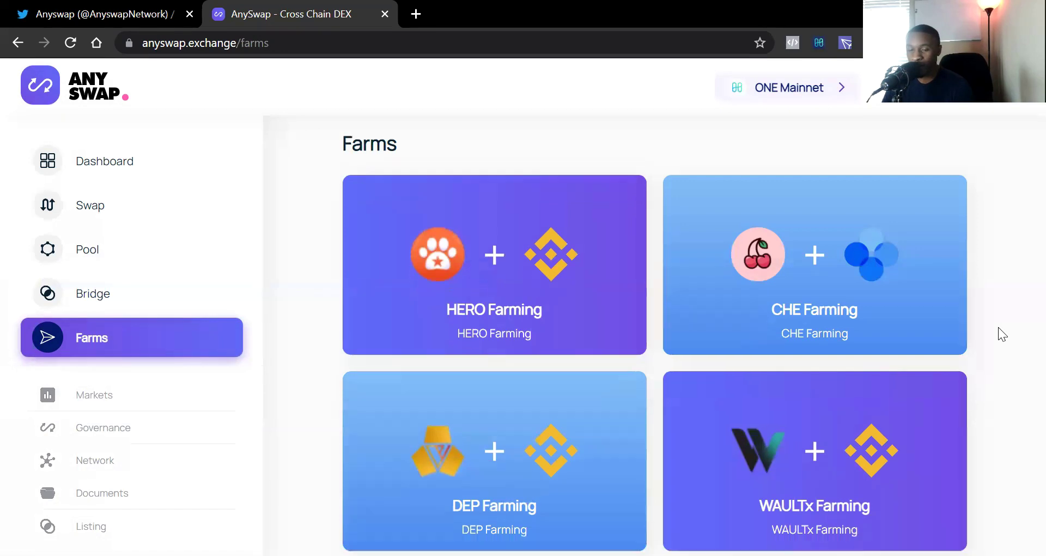
pyautogui.scroll(3, 999, 328)
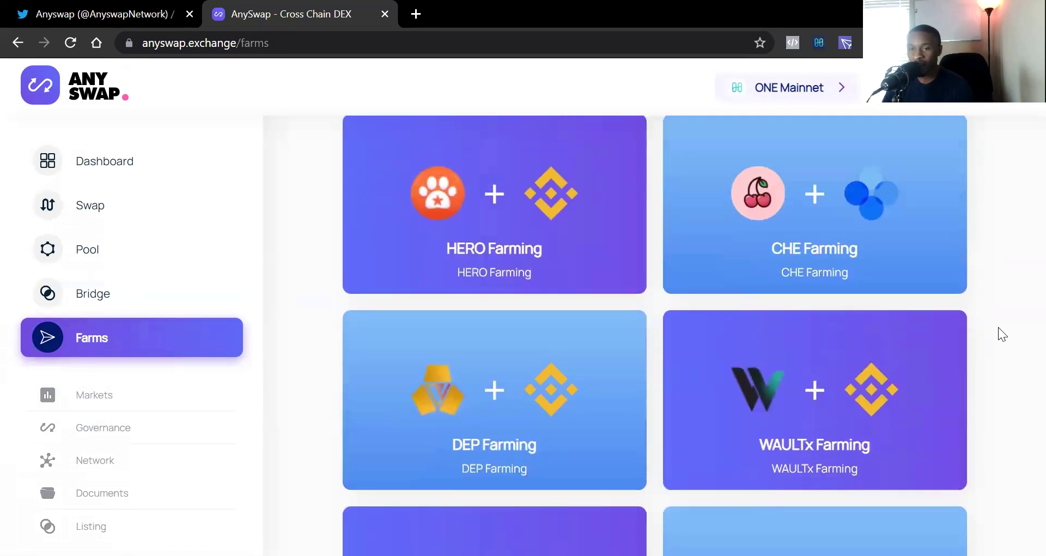
pyautogui.scroll(-3, 998, 328)
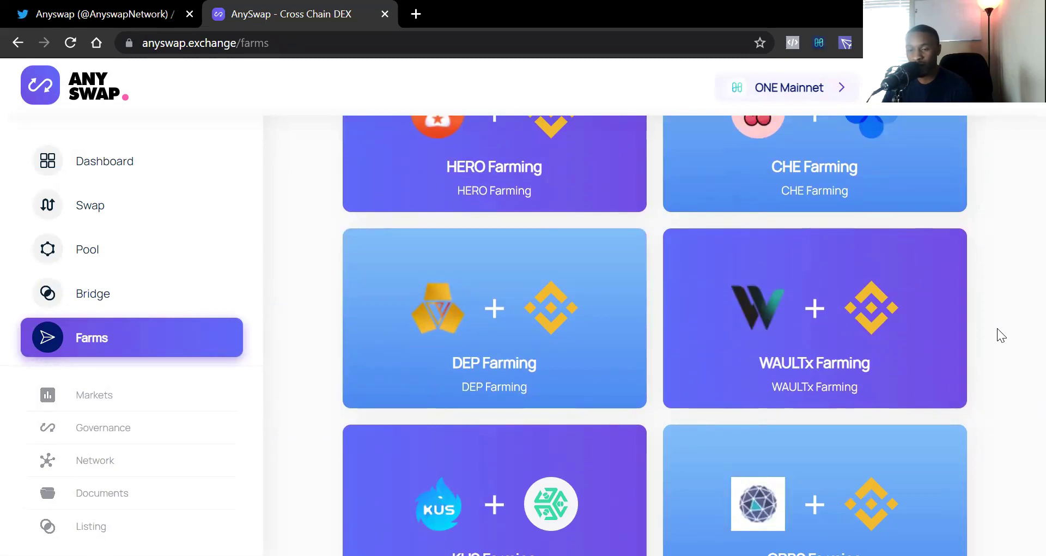
pyautogui.scroll(-1, 997, 328)
pyautogui.scroll(-4, 997, 328)
pyautogui.scroll(3, 997, 328)
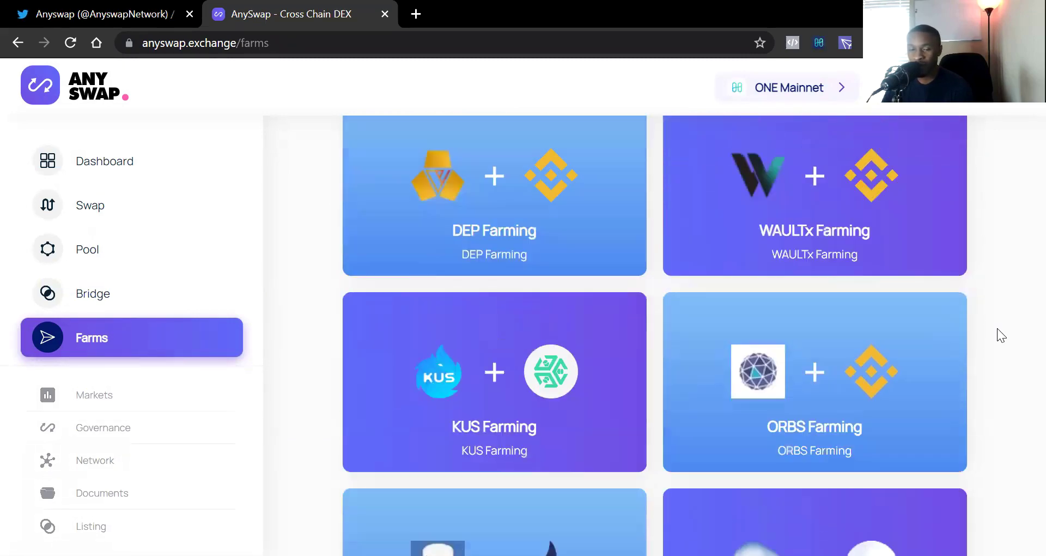
pyautogui.scroll(-4, 997, 328)
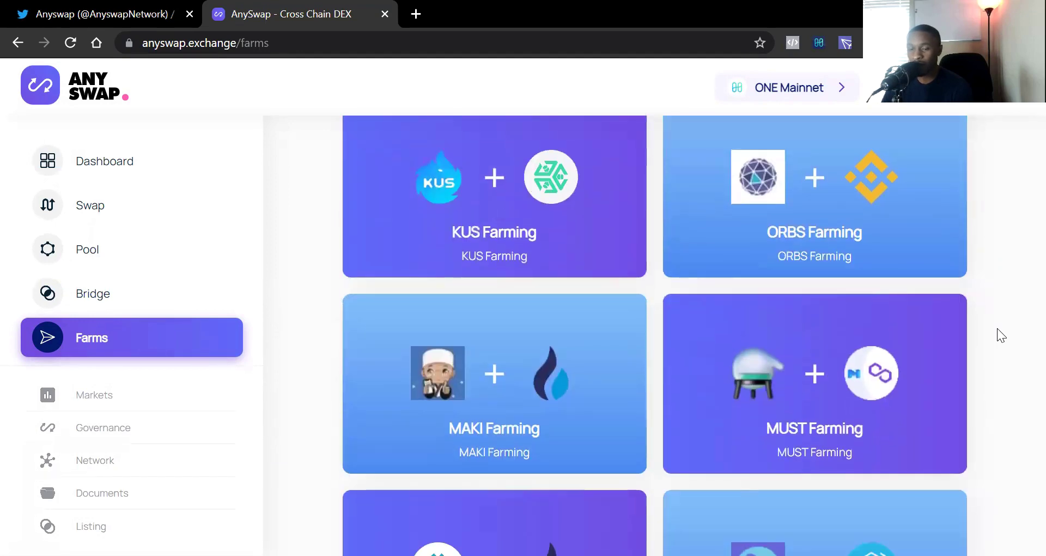
pyautogui.scroll(-4, 997, 328)
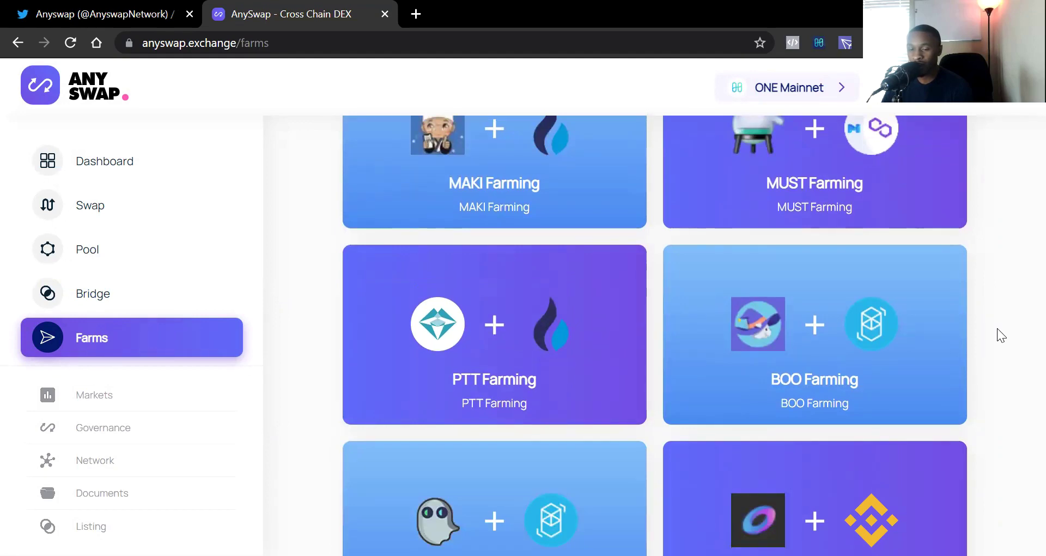
pyautogui.scroll(-3, 997, 328)
pyautogui.scroll(-3, 997, 328)
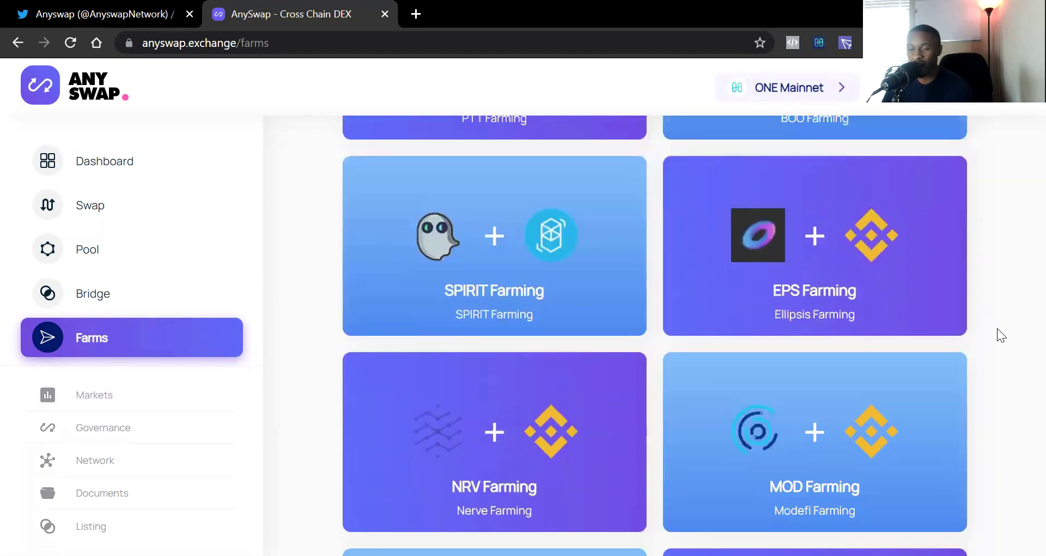
pyautogui.scroll(-3, 997, 328)
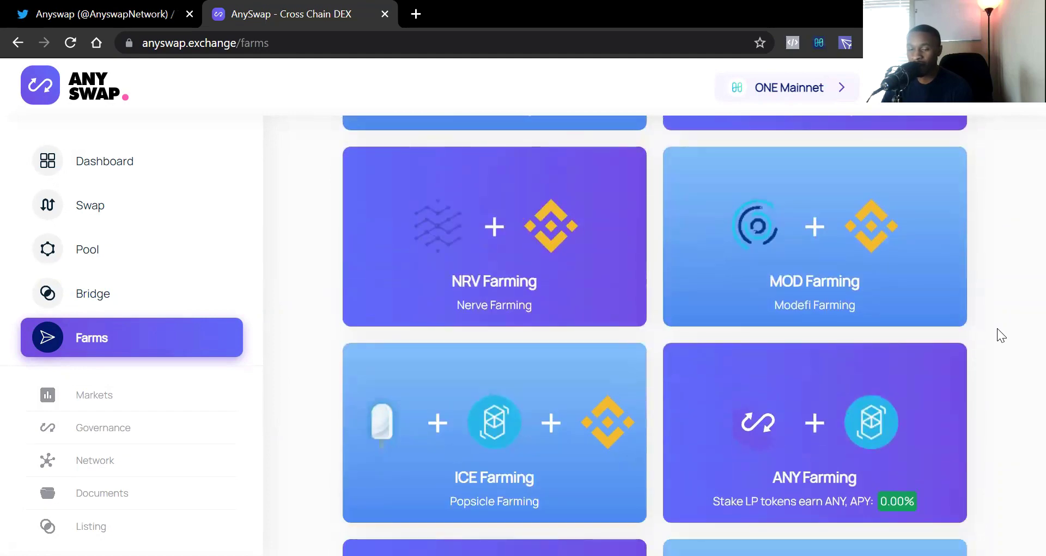
pyautogui.scroll(-2, 997, 328)
pyautogui.scroll(-4, 997, 328)
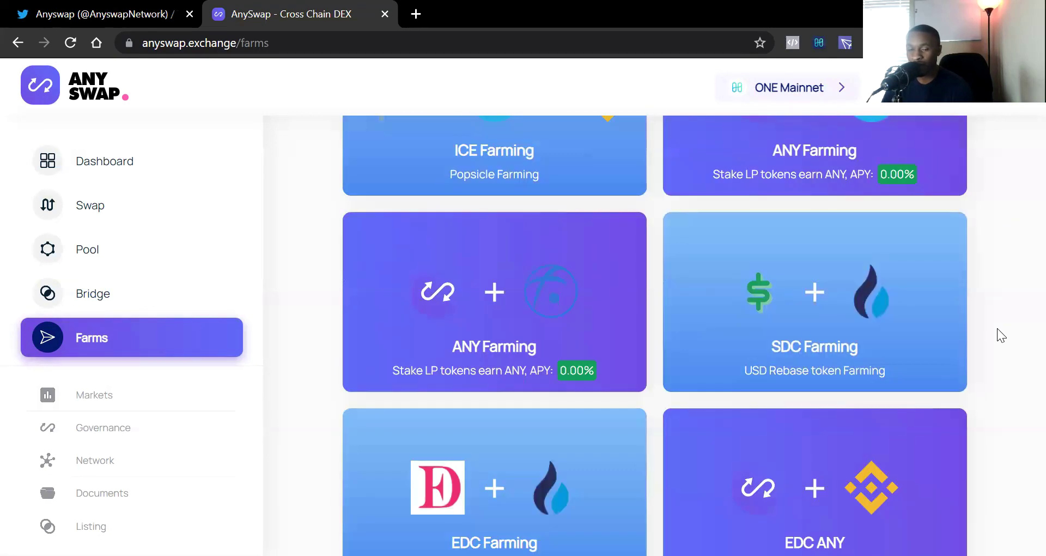
pyautogui.scroll(-4, 993, 328)
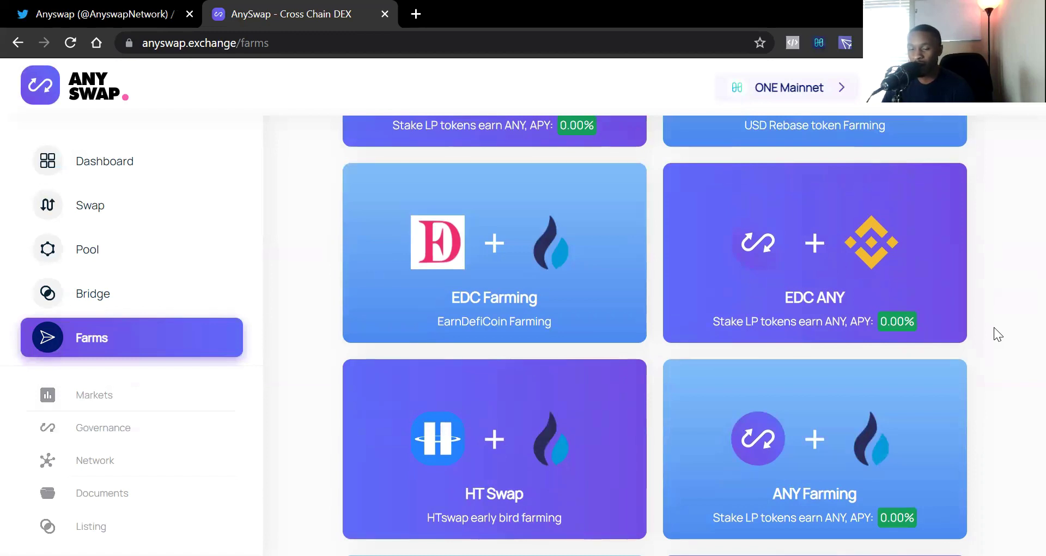
pyautogui.scroll(-3, 993, 327)
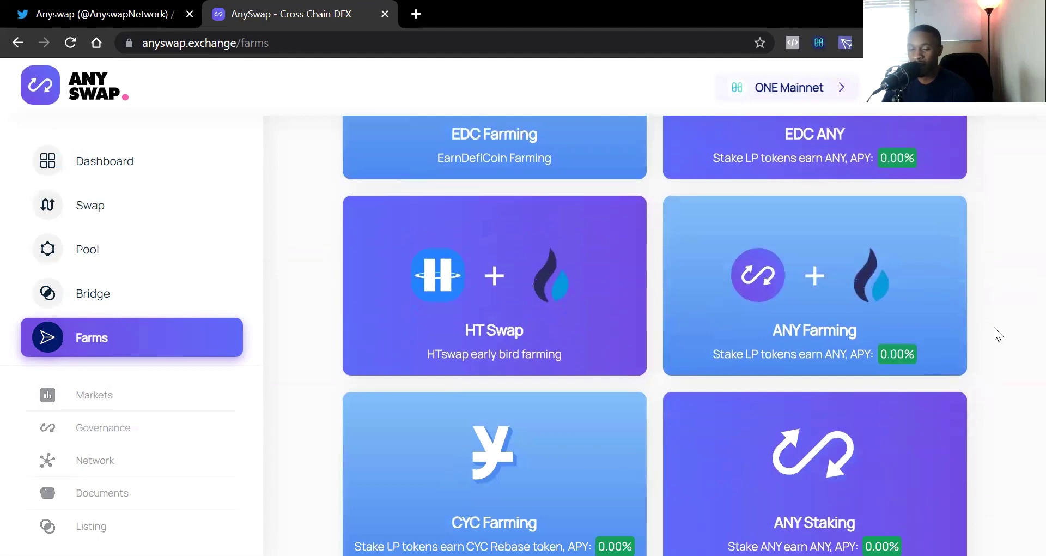
pyautogui.scroll(-1, 993, 326)
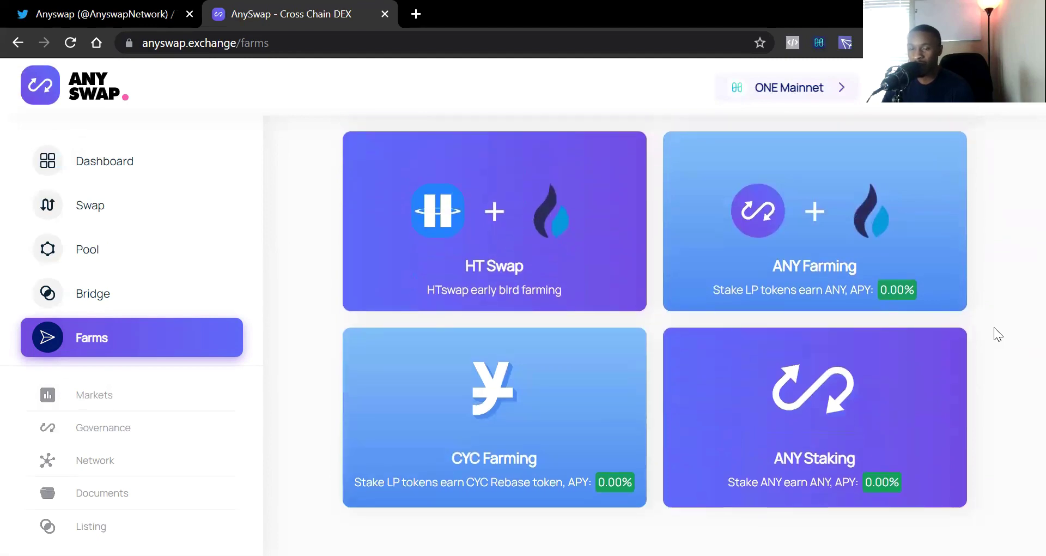
pyautogui.scroll(5, 993, 327)
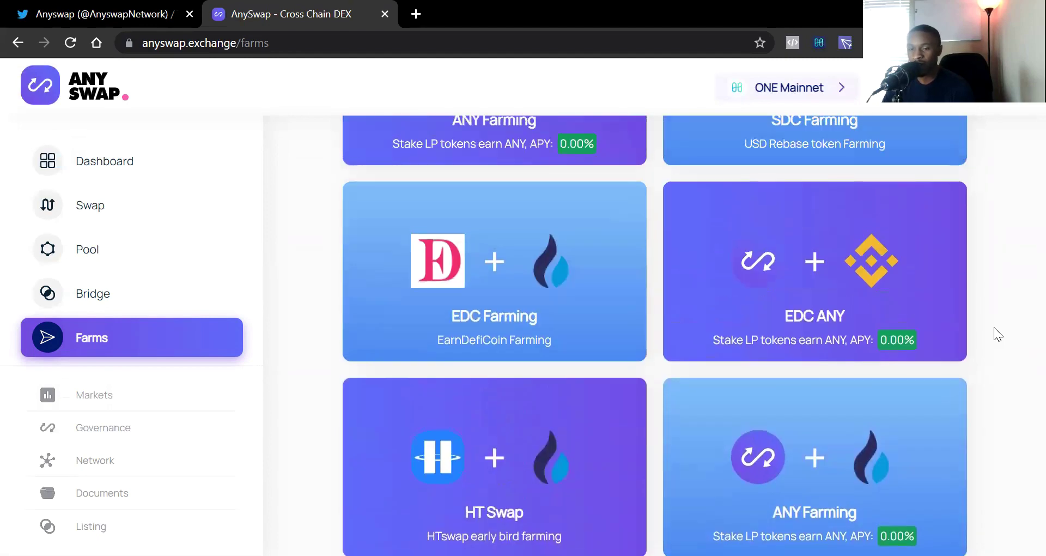
pyautogui.scroll(2, 993, 327)
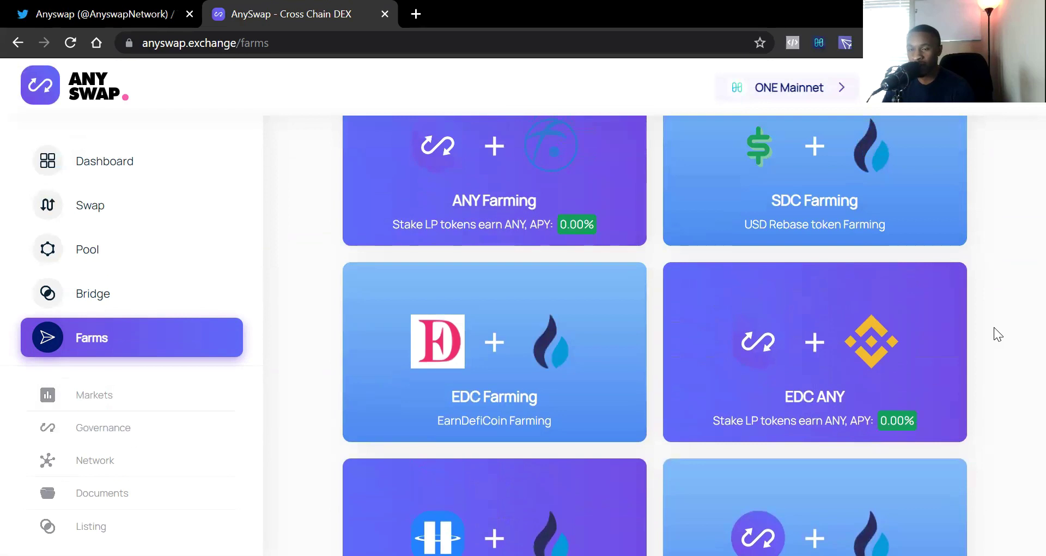
pyautogui.scroll(2, 993, 327)
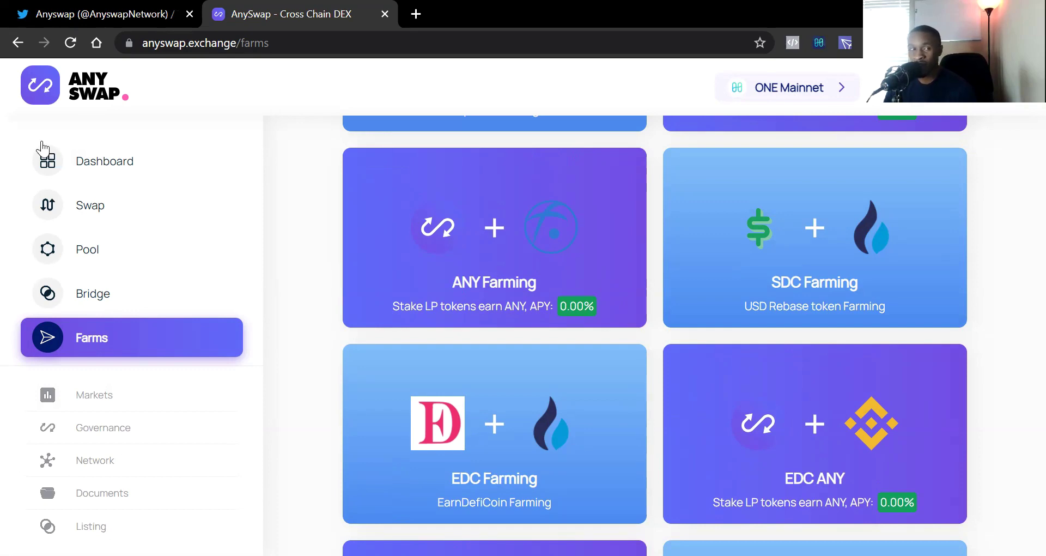
# Switch to Twitter, go to the home feed, and open the signed-in account's own profile page.
pyautogui.click(93, 14)
pyautogui.click(103, 128)
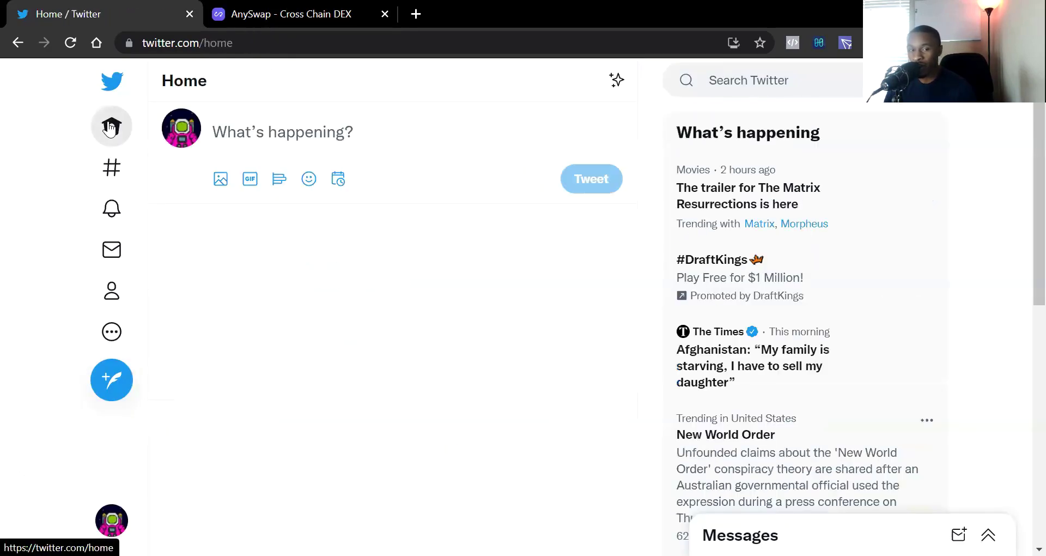
pyautogui.click(175, 119)
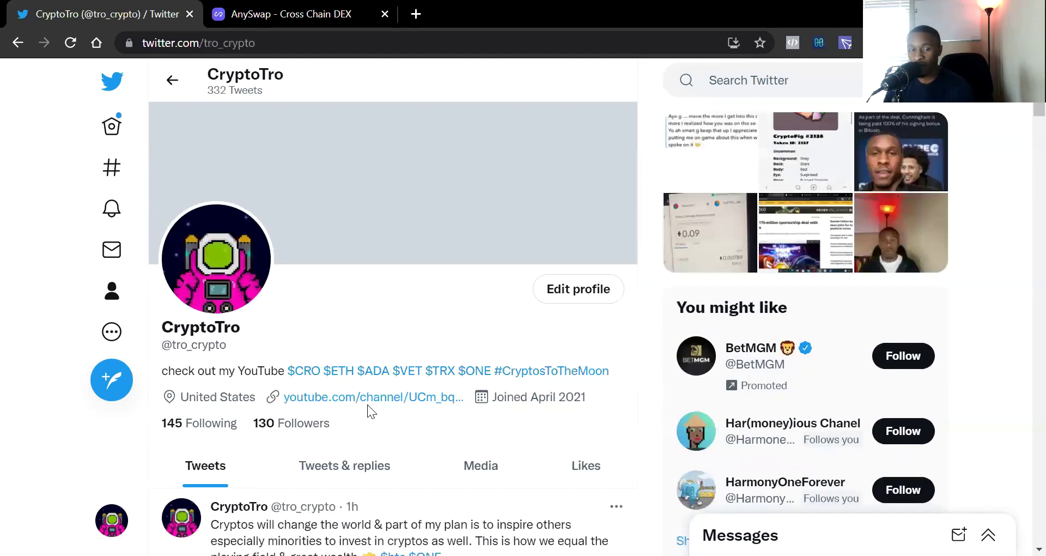